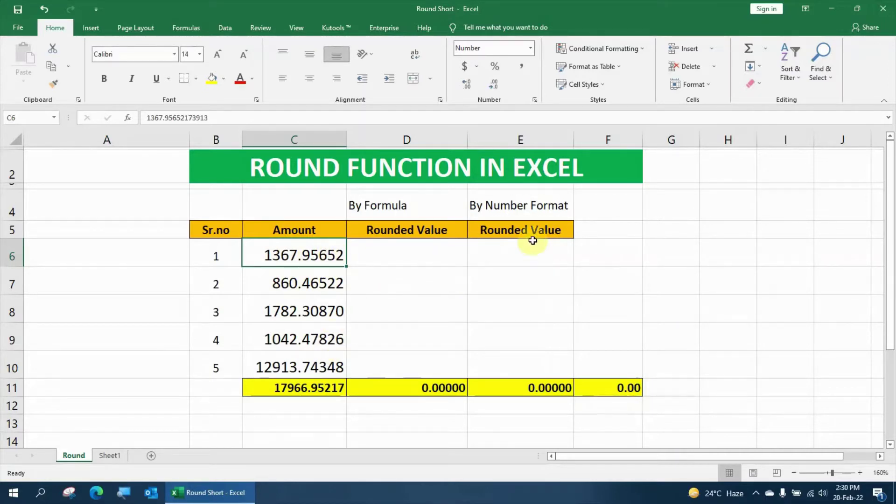
# Copy the amounts in C6:C10 and paste them as values only into E6:E10 of the number format column
pyautogui.click(495, 210)
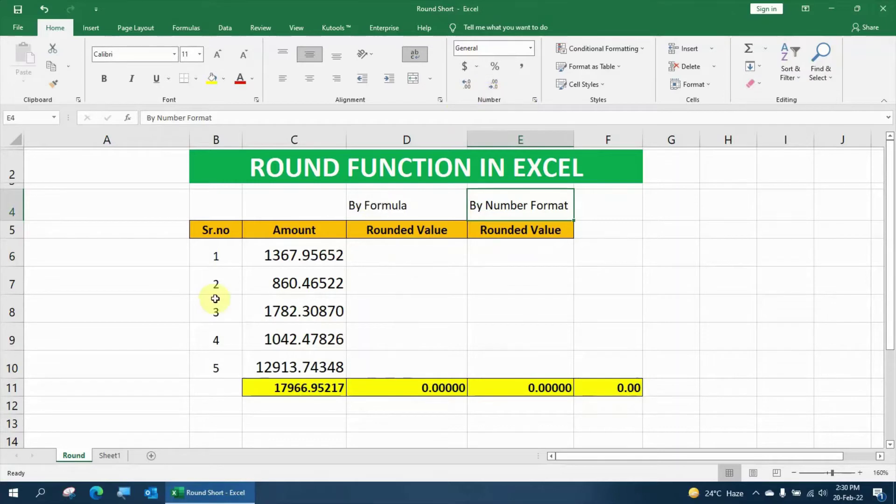
pyautogui.moveTo(314, 256); pyautogui.dragTo(315, 366)
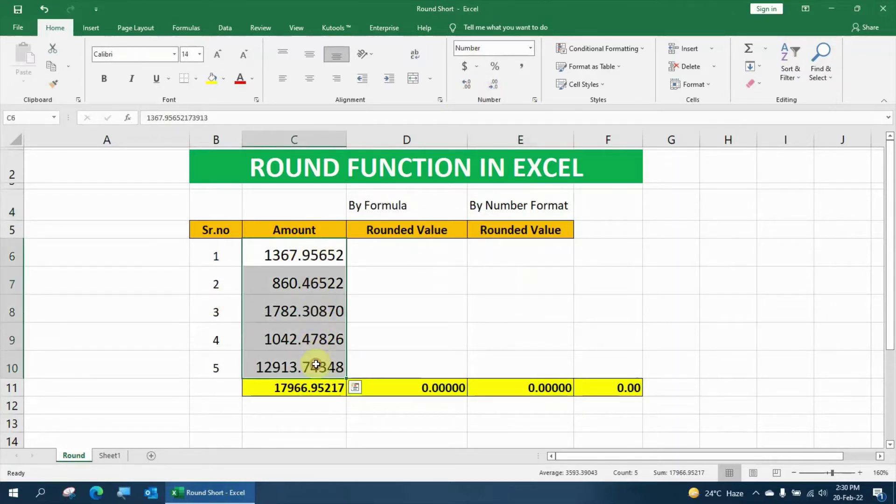
pyautogui.hotkey('ctrl', 'c')
pyautogui.click(498, 250)
pyautogui.rightClick(500, 252)
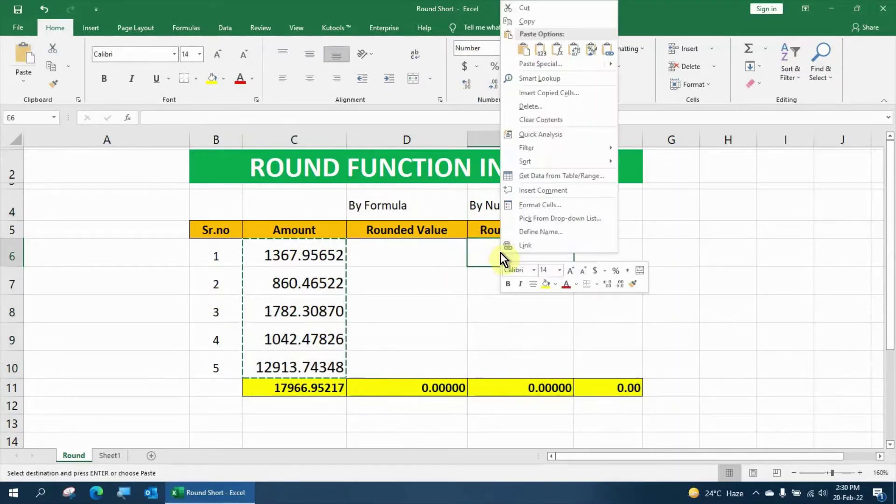
pyautogui.click(539, 50)
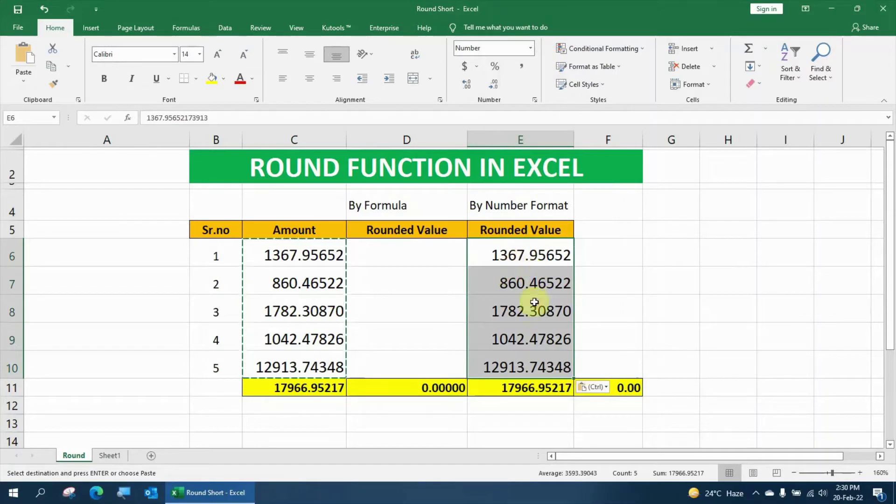
# Reduce the number format of E6:E10 to zero decimal places
pyautogui.click(492, 85)
pyautogui.click(492, 85)
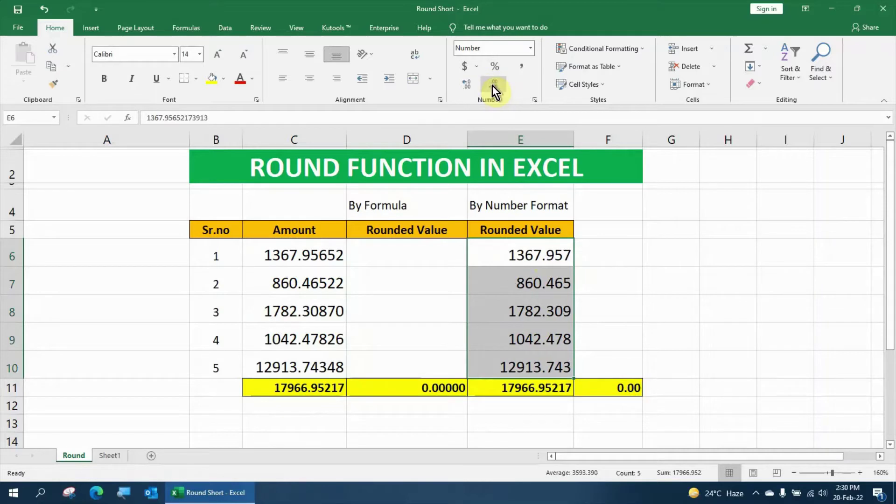
pyautogui.click(492, 85)
pyautogui.click(492, 86)
pyautogui.click(489, 85)
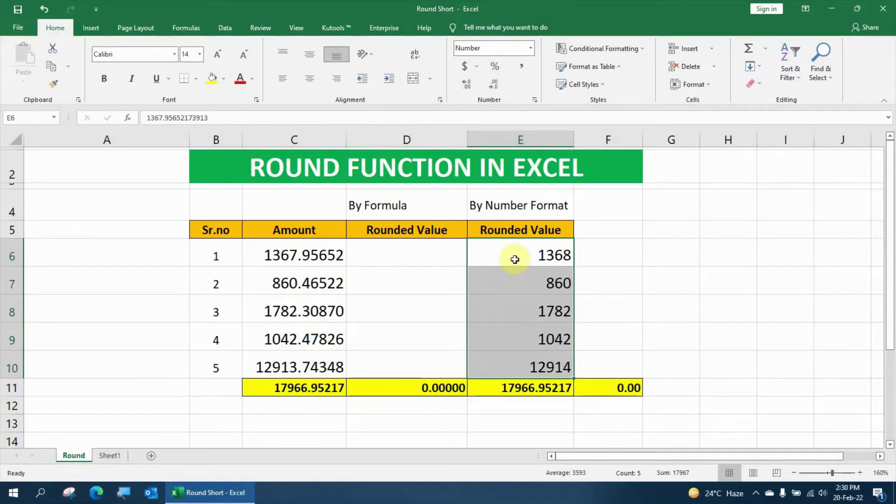
# Enter =ROUND(C6,0) in D6 and fill the formula down to D10
pyautogui.click(405, 252)
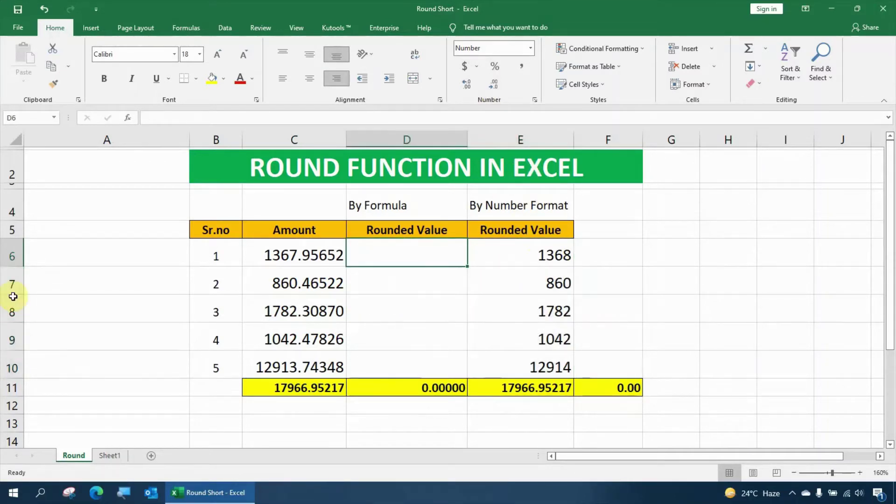
pyautogui.write('=rou')
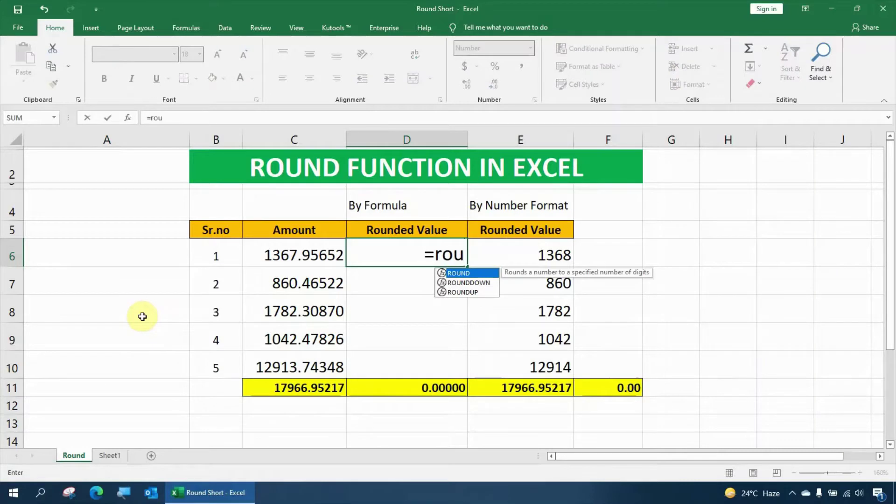
pyautogui.press('Tab')
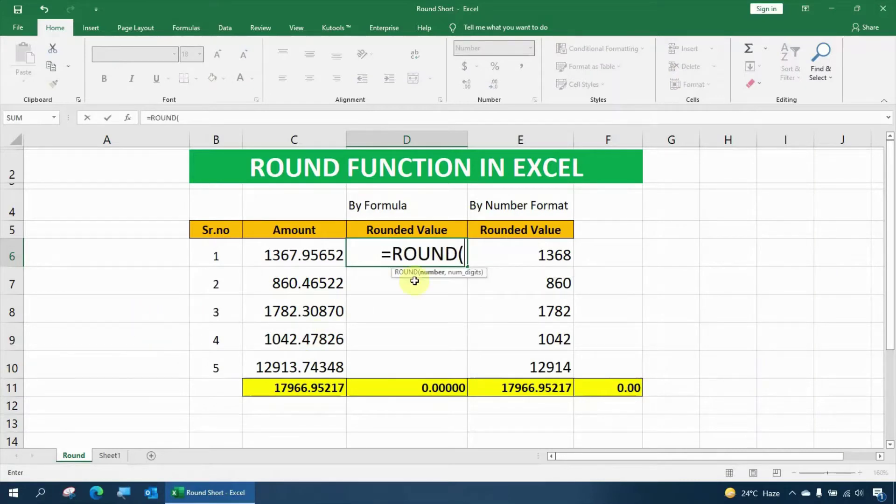
pyautogui.click(305, 256)
pyautogui.write(',')
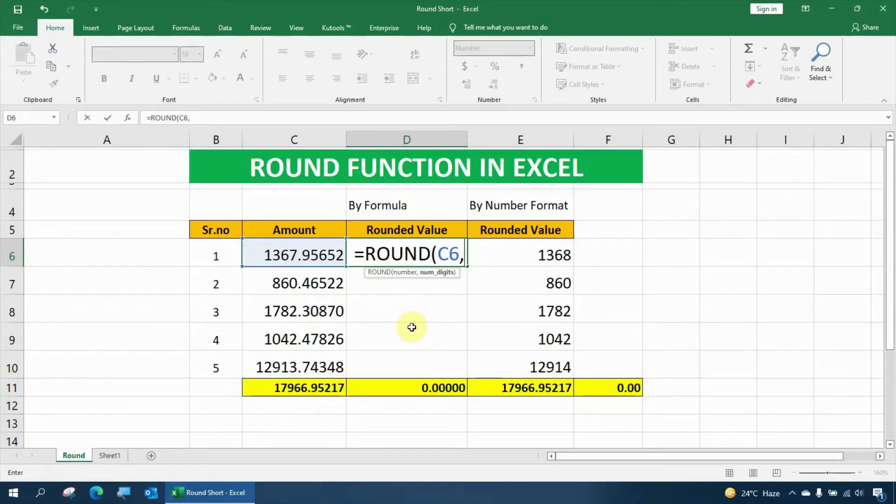
pyautogui.write('0)')
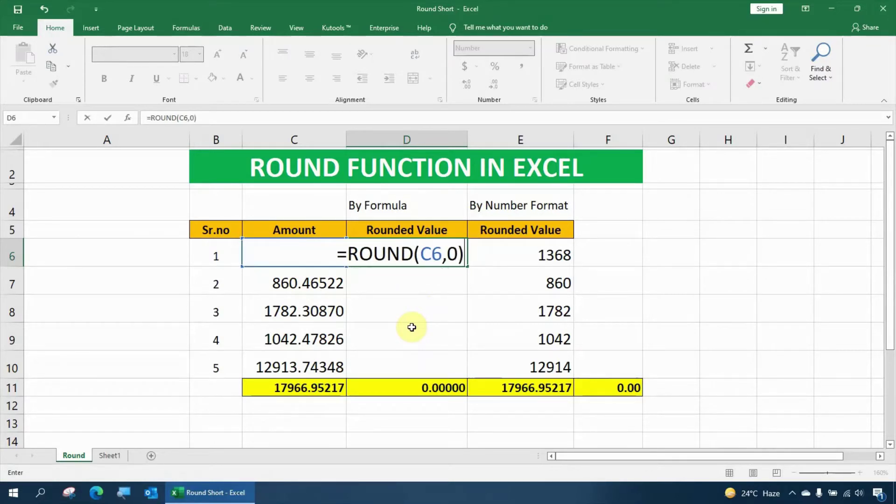
pyautogui.press('Return')
pyautogui.click(371, 260)
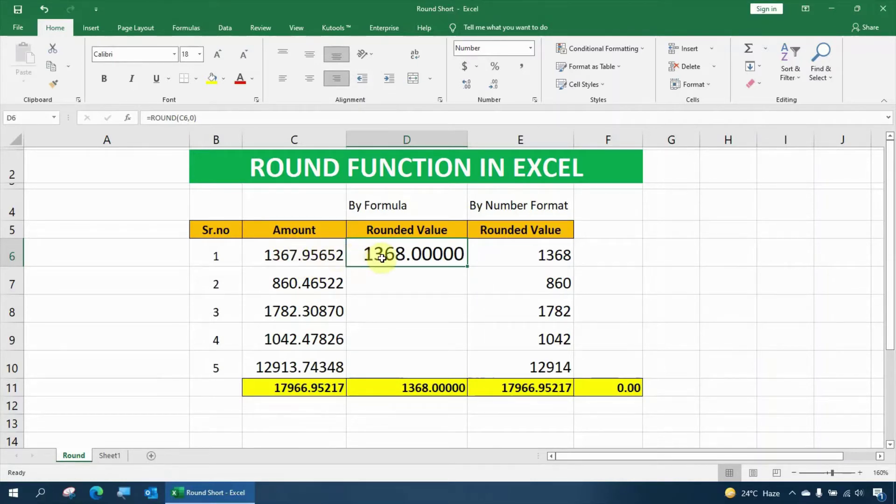
pyautogui.moveTo(467, 267); pyautogui.dragTo(463, 369)
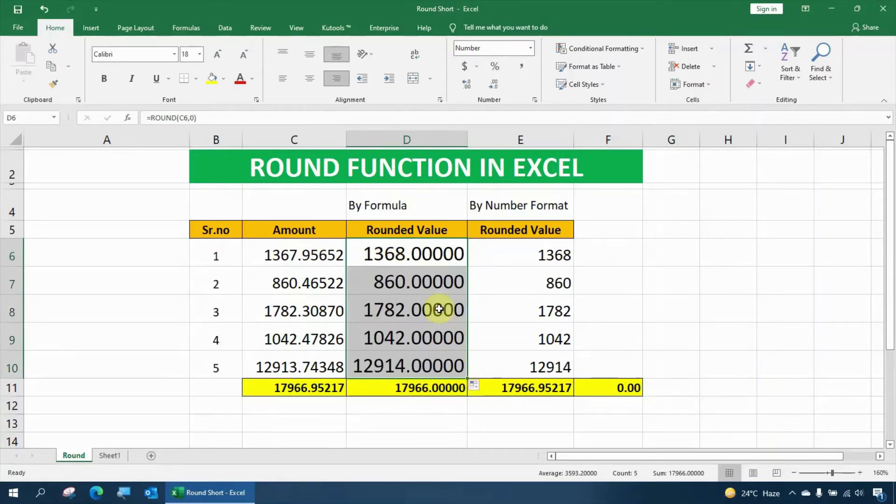
# Compare the original amounts in column C with the ROUND results in D6:D10 and their total
pyautogui.click(292, 301)
pyautogui.click(296, 287)
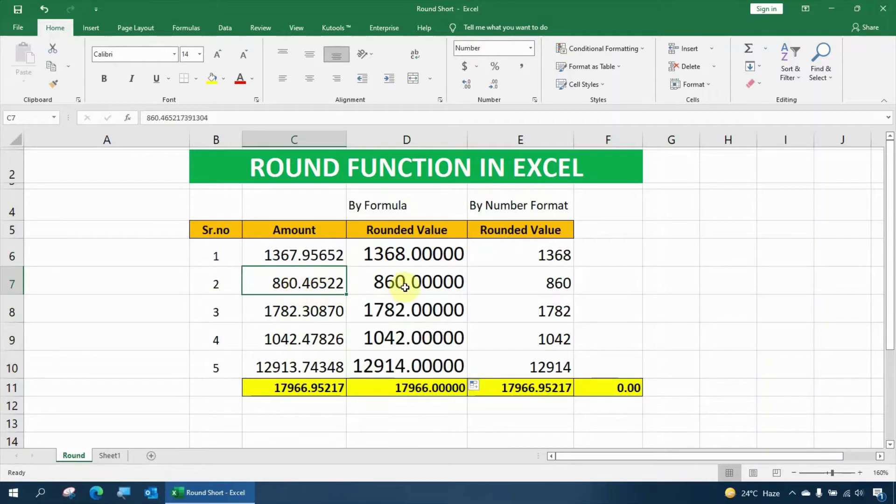
pyautogui.click(275, 317)
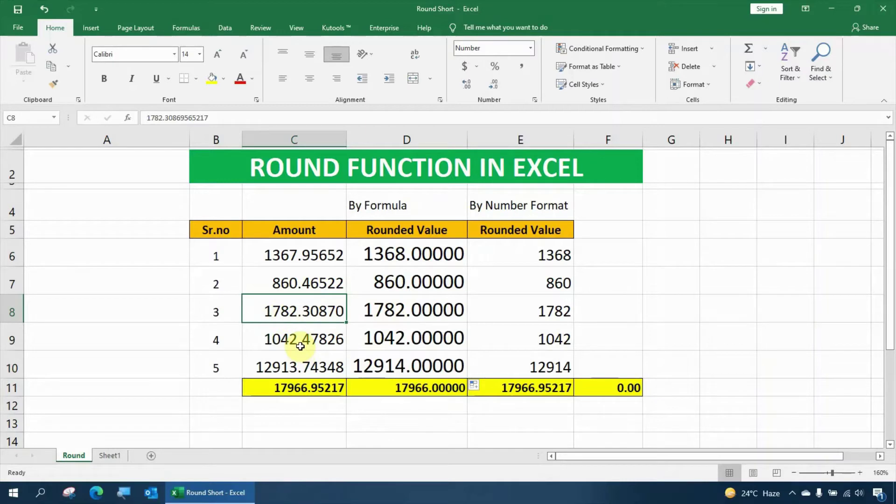
pyautogui.click(290, 370)
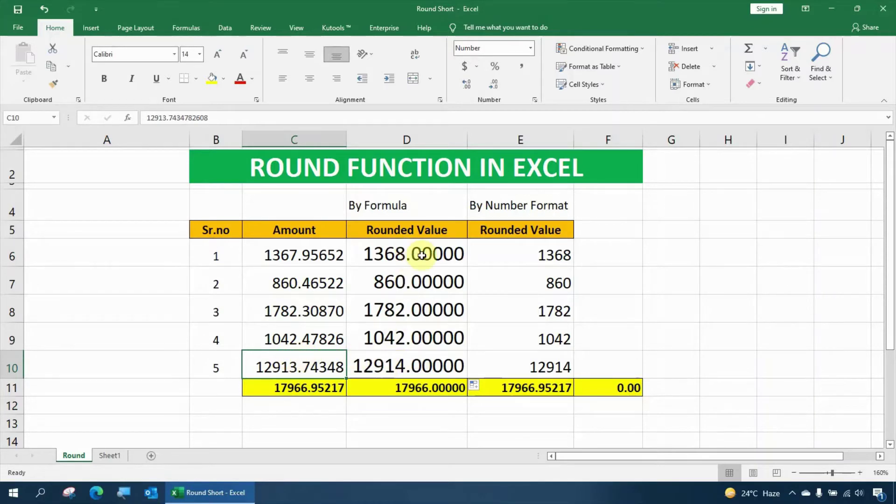
pyautogui.moveTo(410, 255); pyautogui.dragTo(411, 356)
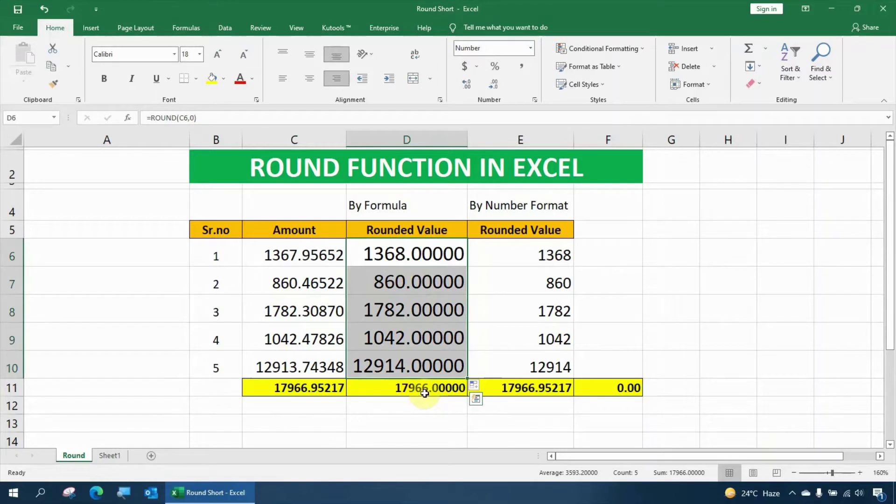
# Increase the number format of E6:E10 to five decimal places
pyautogui.moveTo(488, 251); pyautogui.dragTo(506, 356)
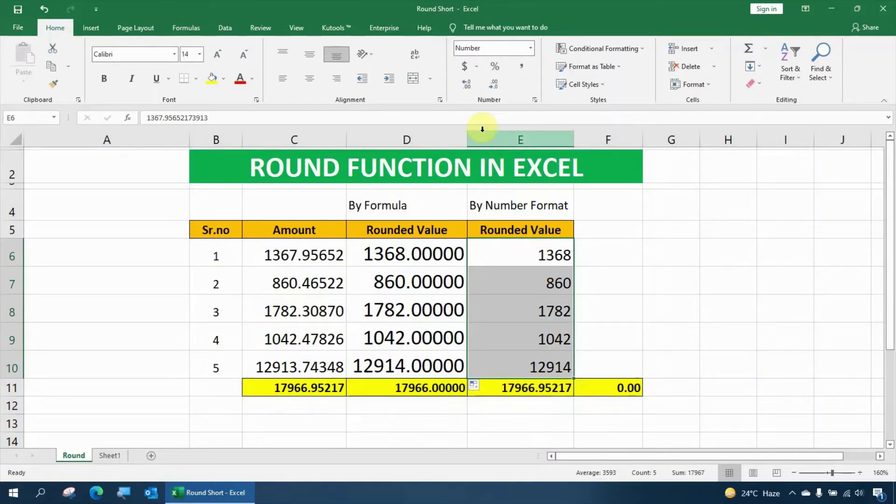
pyautogui.click(468, 86)
pyautogui.click(468, 86)
pyautogui.click(468, 86)
pyautogui.click(468, 86)
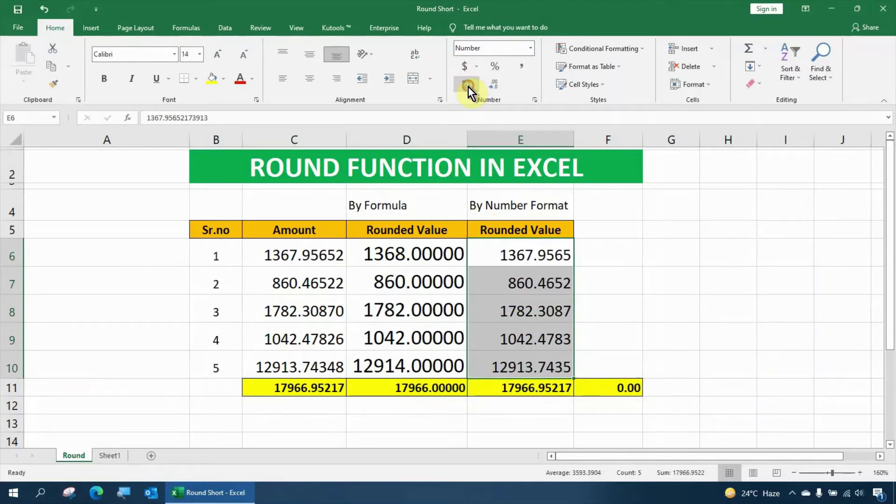
pyautogui.click(468, 86)
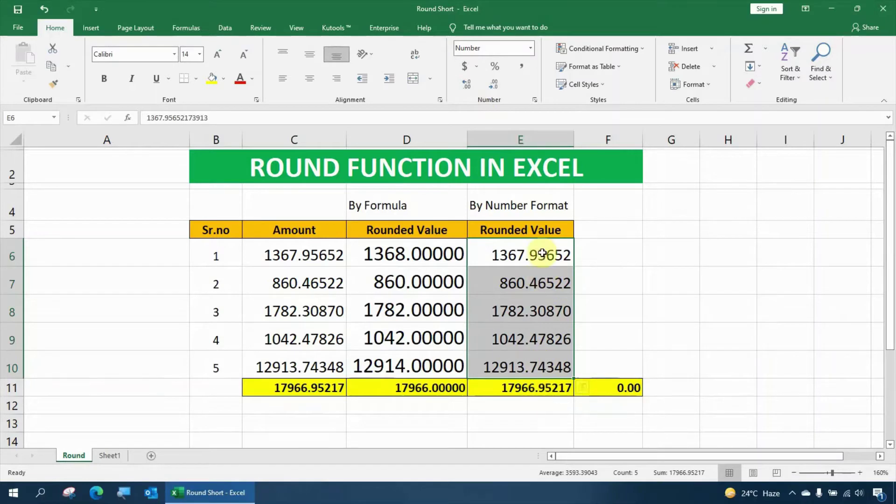
# Reduce the values in E6:E10 to zero decimal places again
pyautogui.click(494, 85)
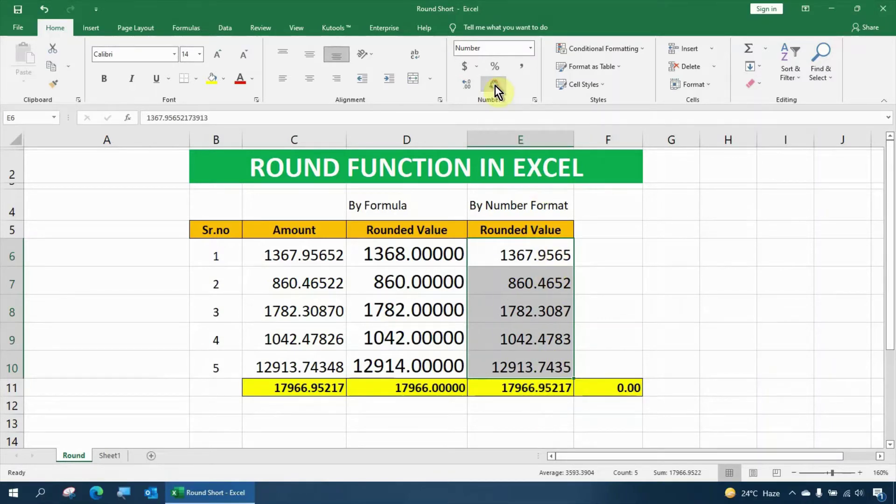
pyautogui.click(494, 85)
pyautogui.click(495, 85)
pyautogui.click(494, 85)
pyautogui.click(494, 85)
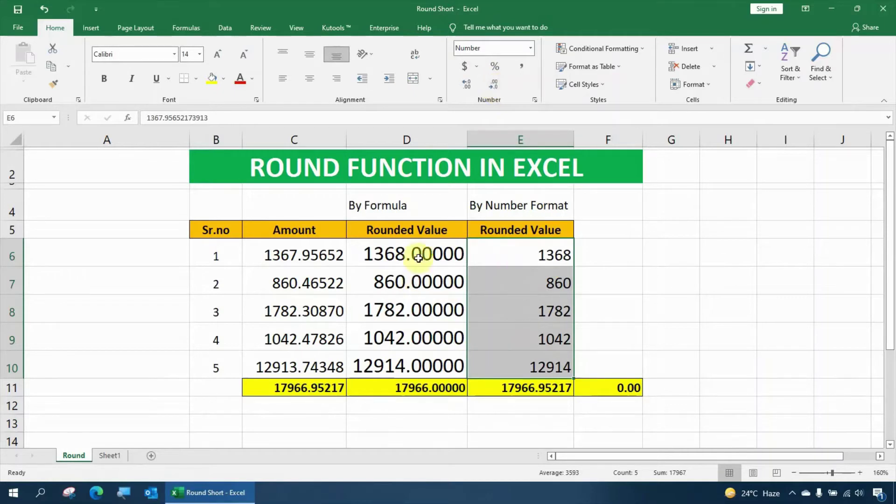
# Review the ROUND formula in D6 and the rounded values in D6:D10
pyautogui.click(403, 255)
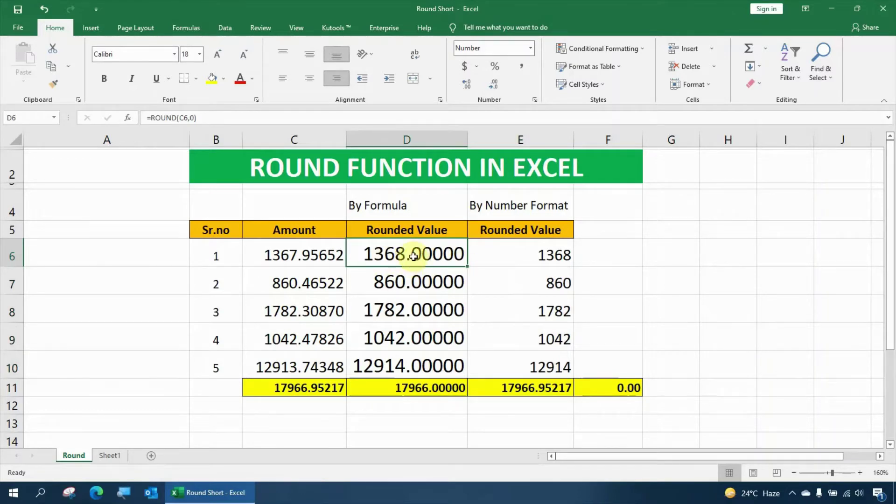
pyautogui.moveTo(409, 255); pyautogui.dragTo(400, 353)
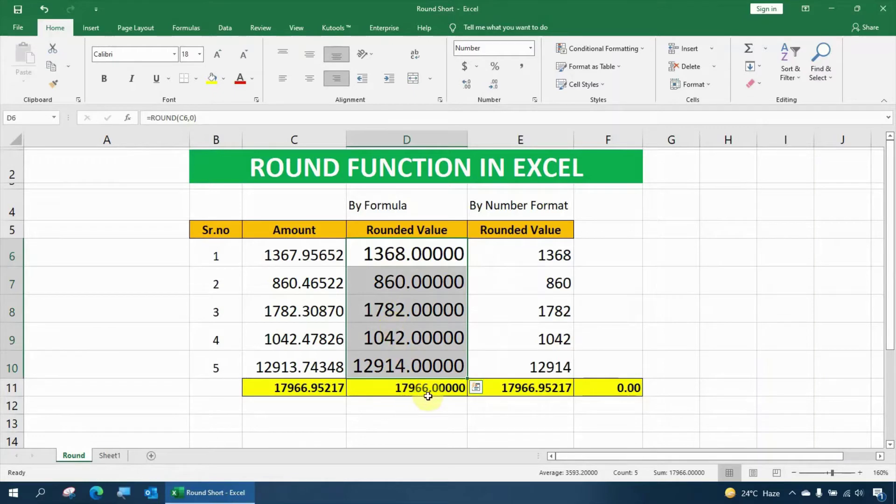
# Enter =D6-E6 in F6 to calculate the rounding difference and fill it down to F10
pyautogui.click(606, 248)
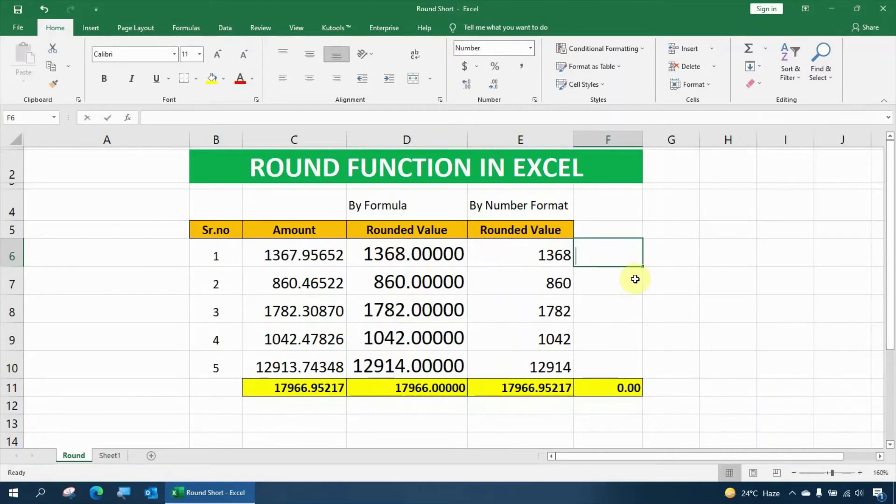
pyautogui.write('=')
pyautogui.press('Left')
pyautogui.press('Left')
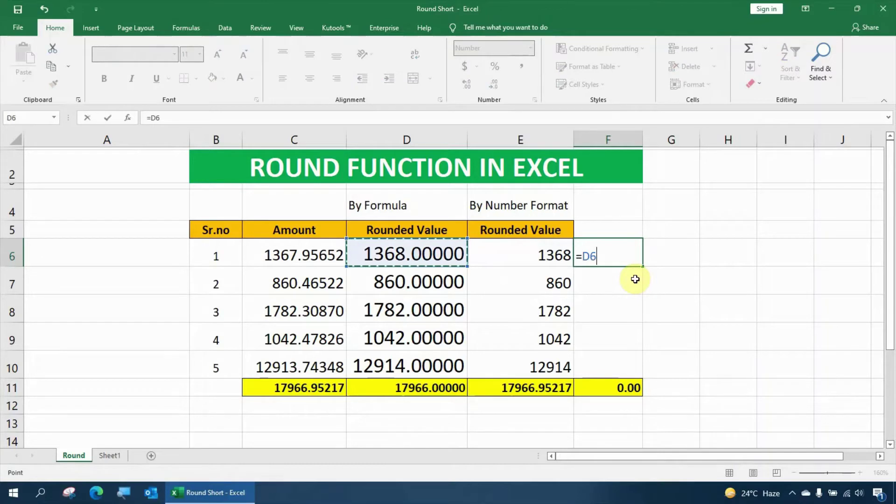
pyautogui.write('-')
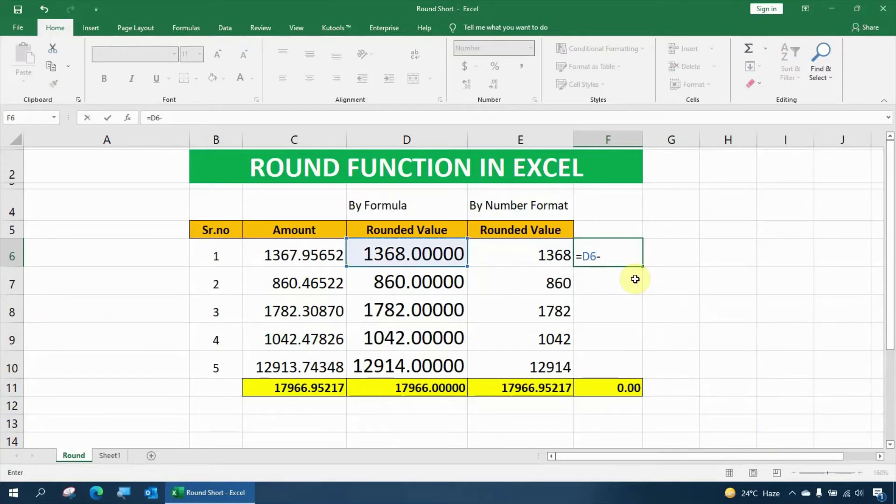
pyautogui.click(525, 257)
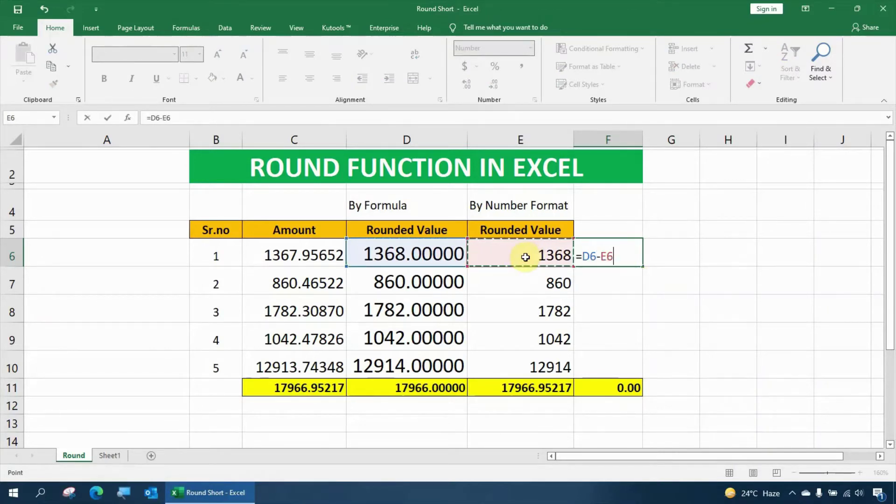
pyautogui.press('Return')
pyautogui.click(590, 256)
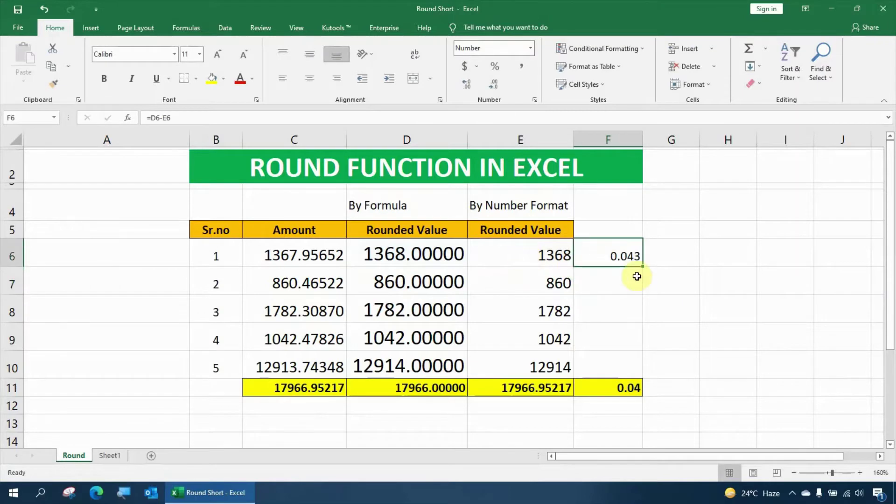
pyautogui.moveTo(642, 265); pyautogui.dragTo(644, 374)
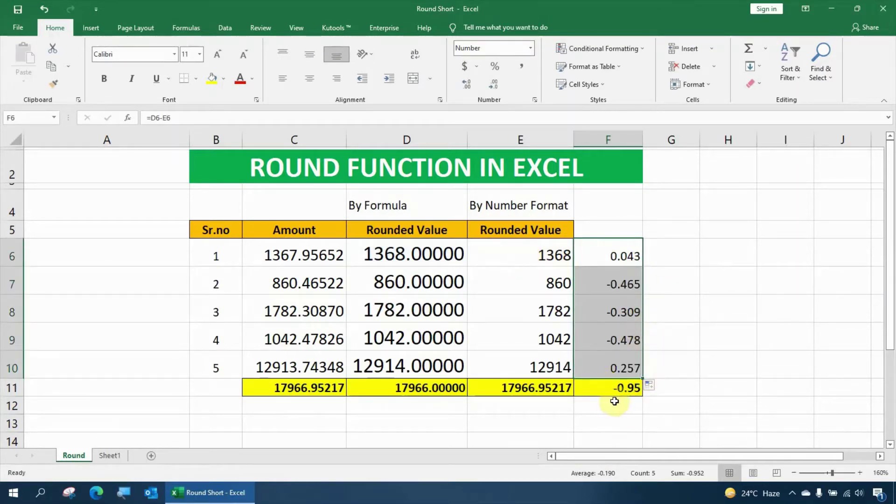
# Check the difference in F6 and display E6 with five decimal places
pyautogui.click(596, 256)
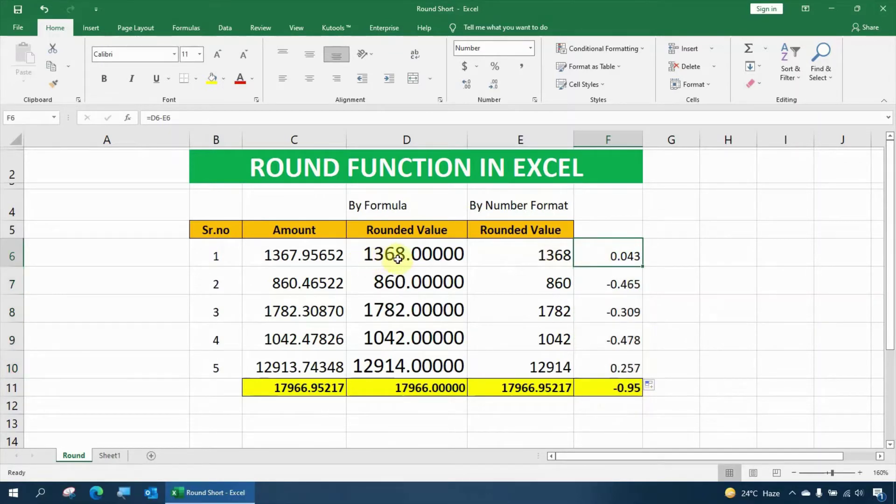
pyautogui.click(533, 253)
pyautogui.click(467, 84)
pyautogui.click(467, 84)
pyautogui.click(466, 84)
pyautogui.click(466, 84)
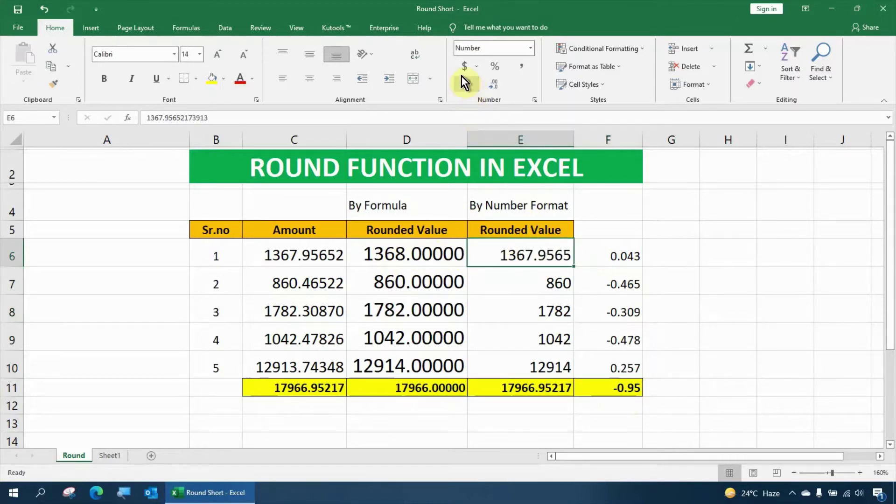
pyautogui.click(467, 84)
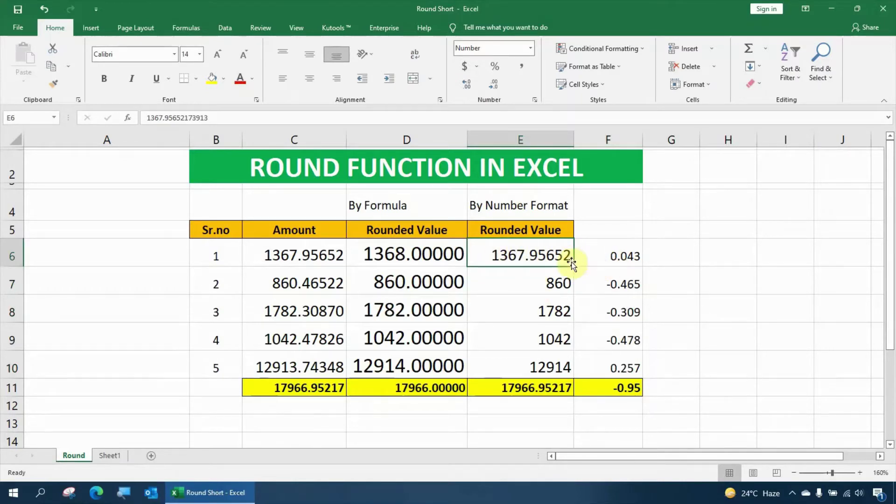
# Display the values in E7:E10 with five decimal places
pyautogui.moveTo(540, 275); pyautogui.dragTo(546, 368)
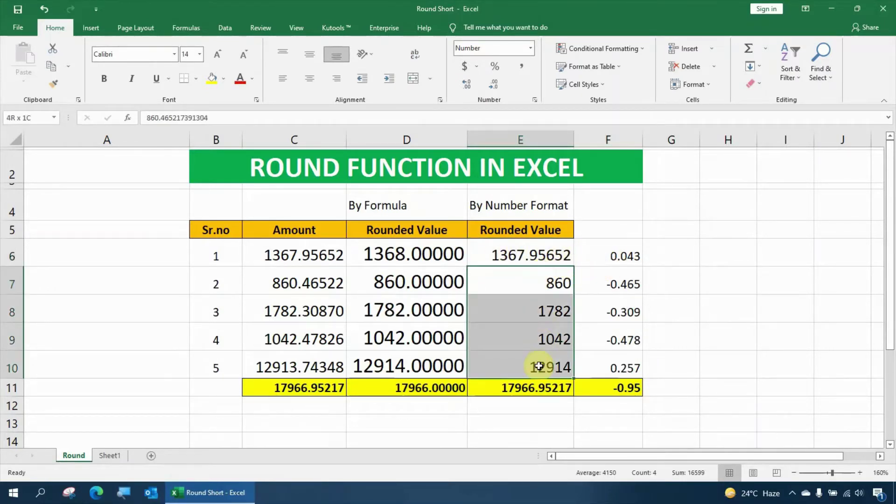
pyautogui.click(466, 84)
pyautogui.click(466, 85)
pyautogui.click(467, 85)
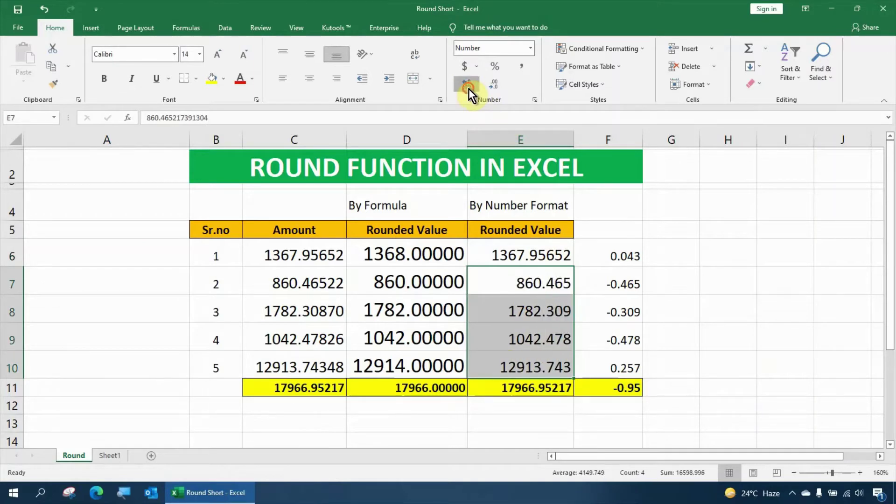
pyautogui.click(467, 85)
pyautogui.click(467, 85)
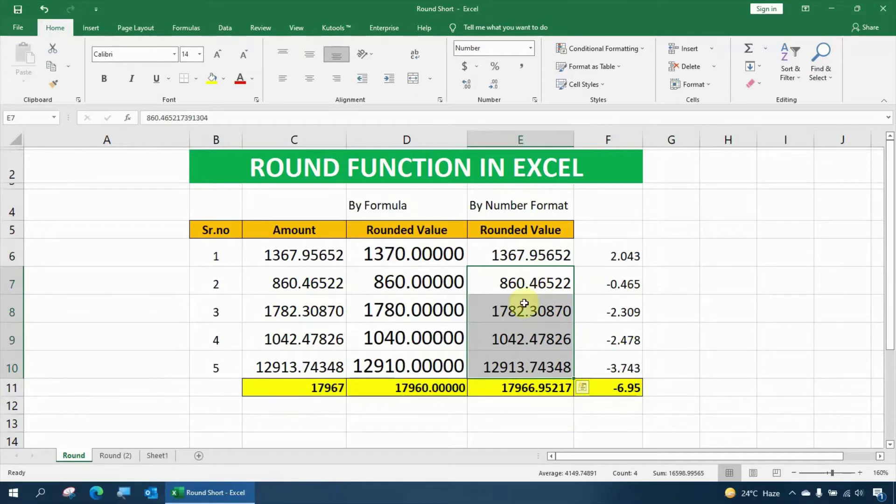
# Switch to the Round (2) sheet and check the Round Down column heading and the first amount in C6
pyautogui.click(117, 455)
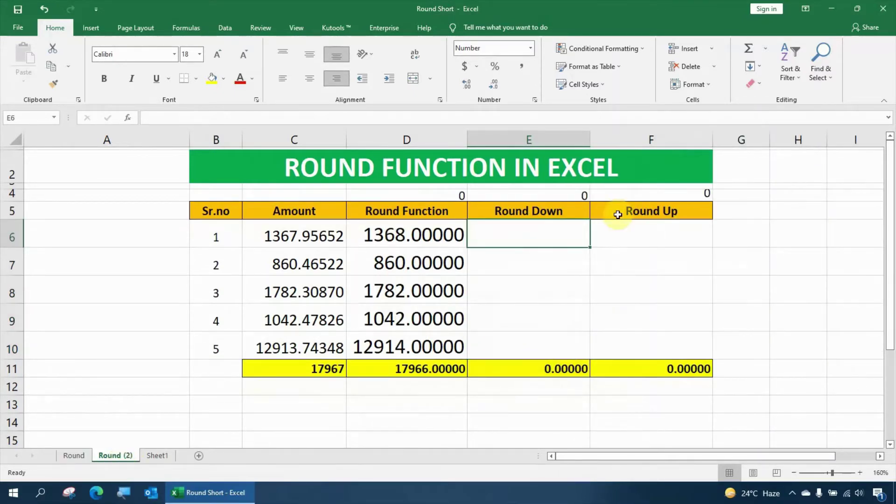
pyautogui.click(573, 210)
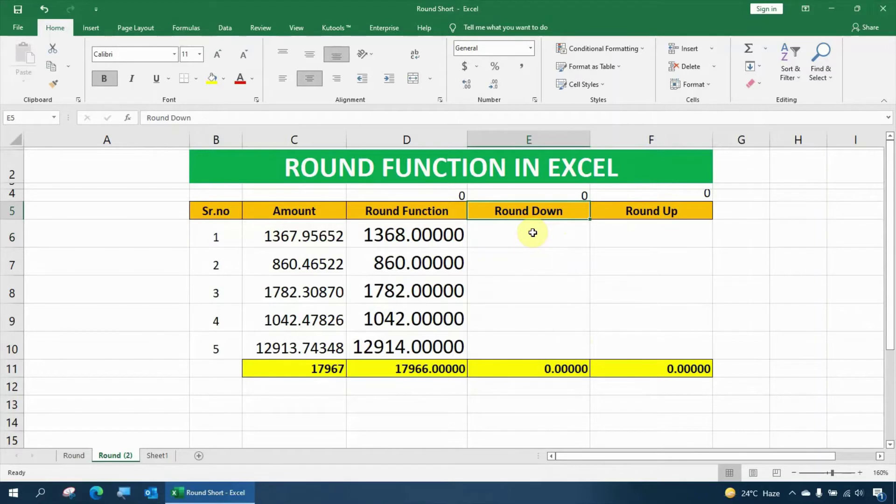
pyautogui.click(302, 235)
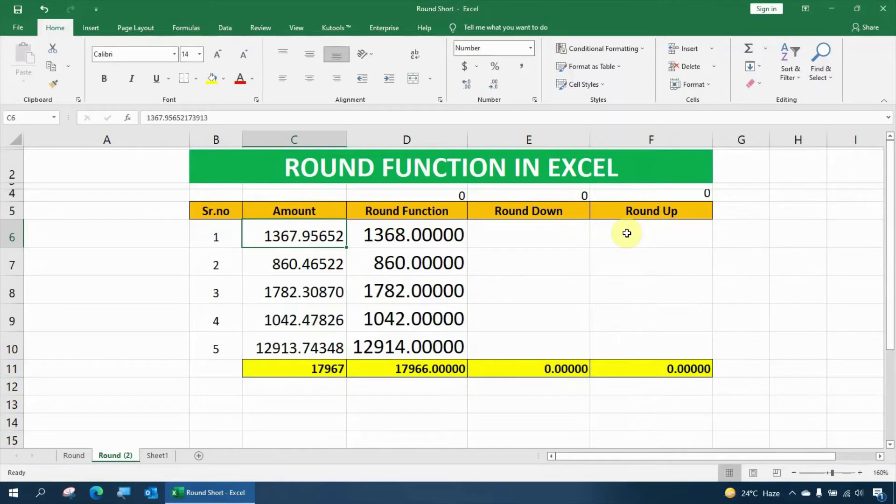
# Enter =ROUNDDOWN(C6,$E$4) in E6 to round the first amount down
pyautogui.click(546, 234)
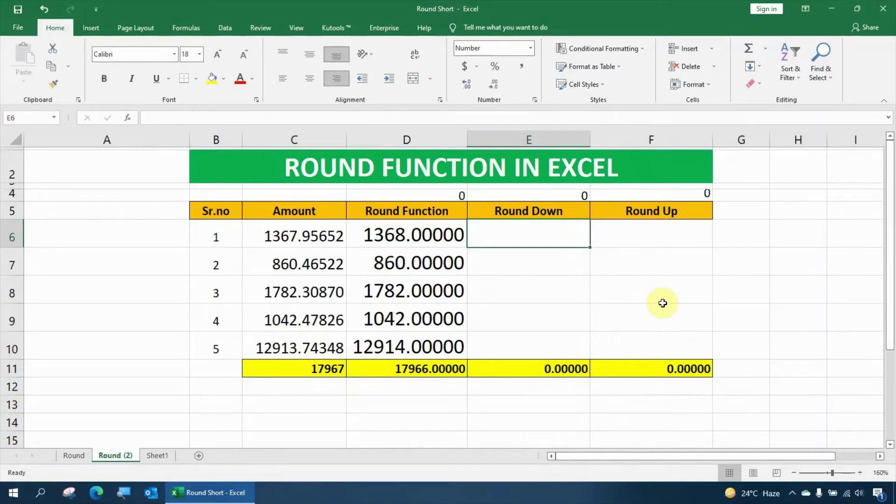
pyautogui.write('=rou')
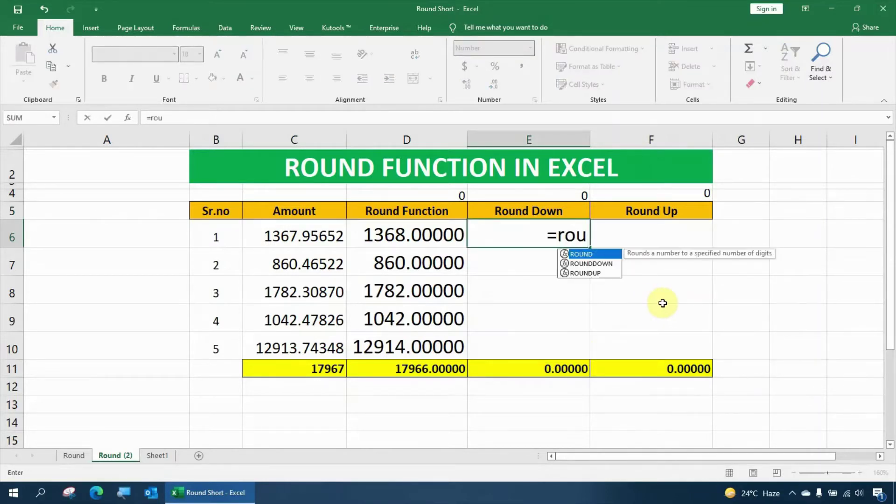
pyautogui.press('Down')
pyautogui.press('Tab')
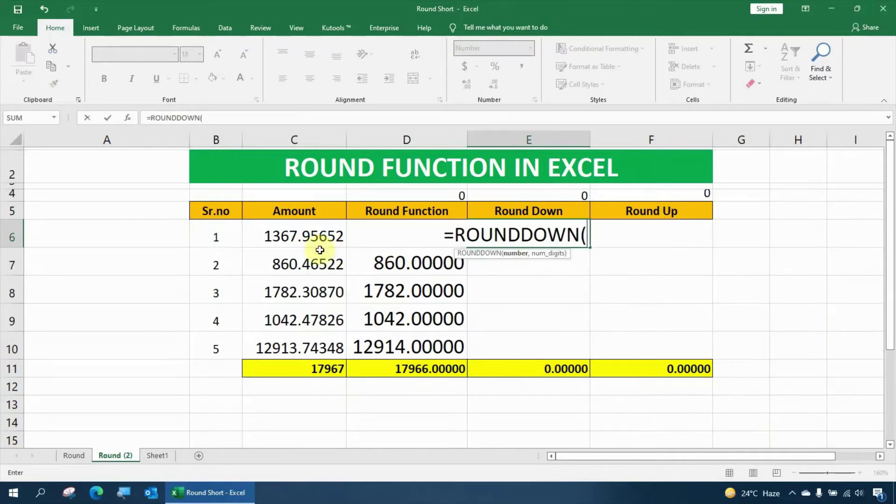
pyautogui.click(312, 237)
pyautogui.write(',')
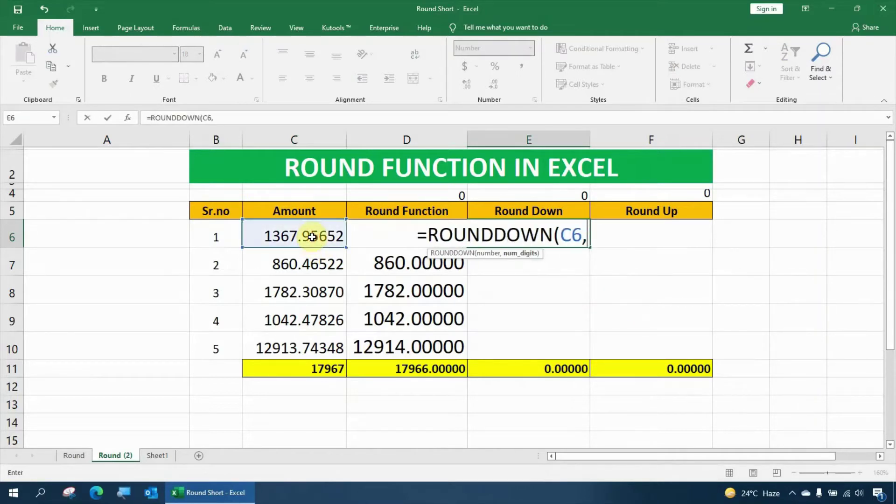
pyautogui.click(565, 195)
pyautogui.press('F4')
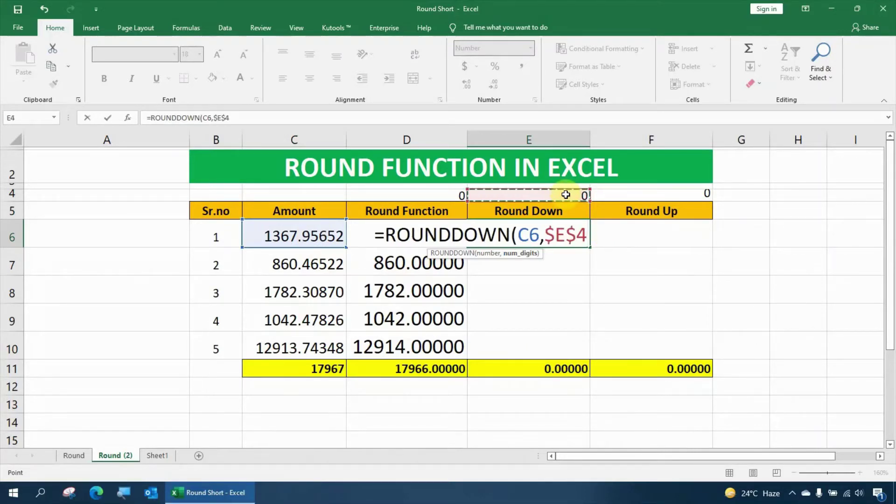
pyautogui.write(')')
pyautogui.press('Return')
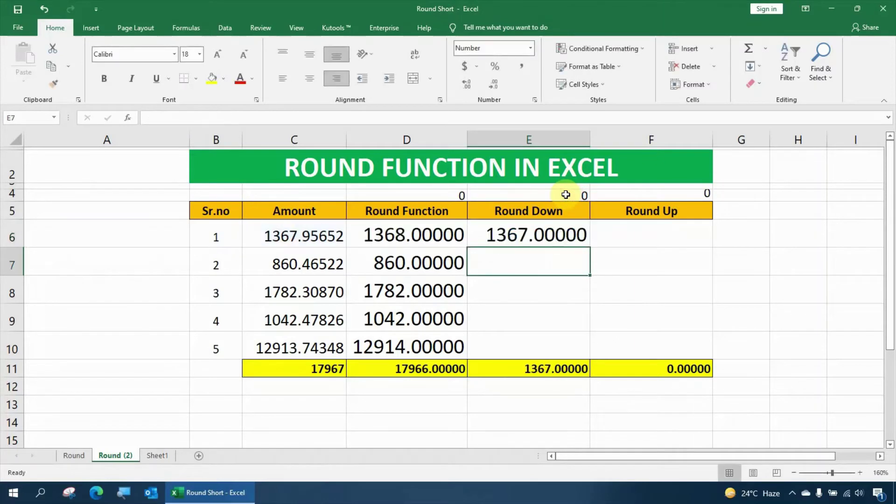
# Fill the ROUNDDOWN formula from E6 down to E10 and compare E6 with the amount in C6
pyautogui.click(561, 235)
pyautogui.moveTo(590, 248); pyautogui.dragTo(581, 355)
pyautogui.click(543, 236)
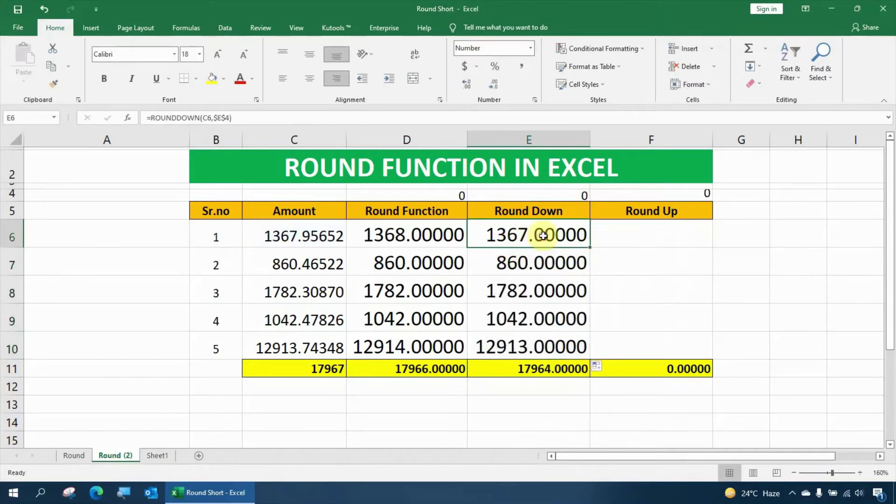
pyautogui.click(293, 238)
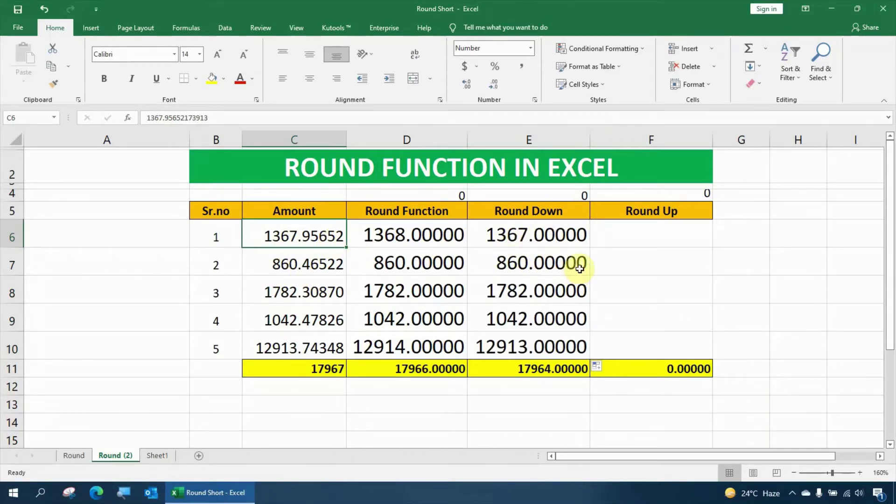
# Enter =ROUNDUP(C6,$F$4) in F6 to round the first amount up
pyautogui.click(633, 234)
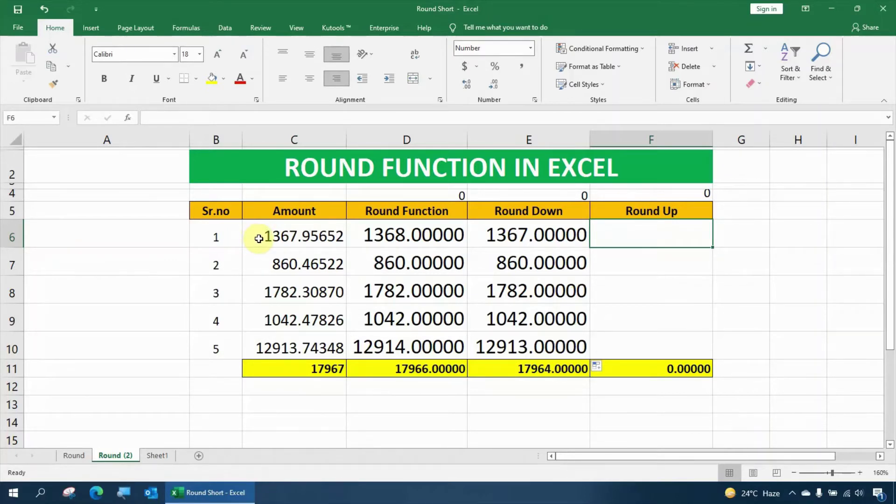
pyautogui.write('=rou')
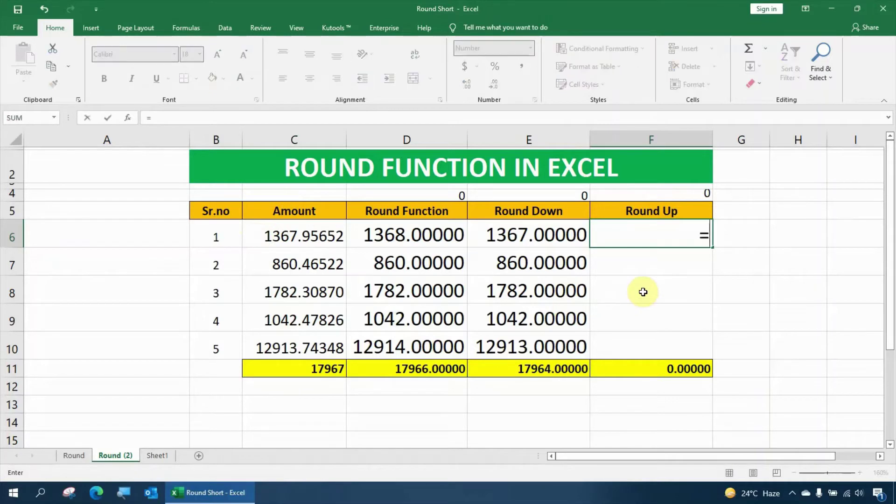
pyautogui.press('Down')
pyautogui.press('Down')
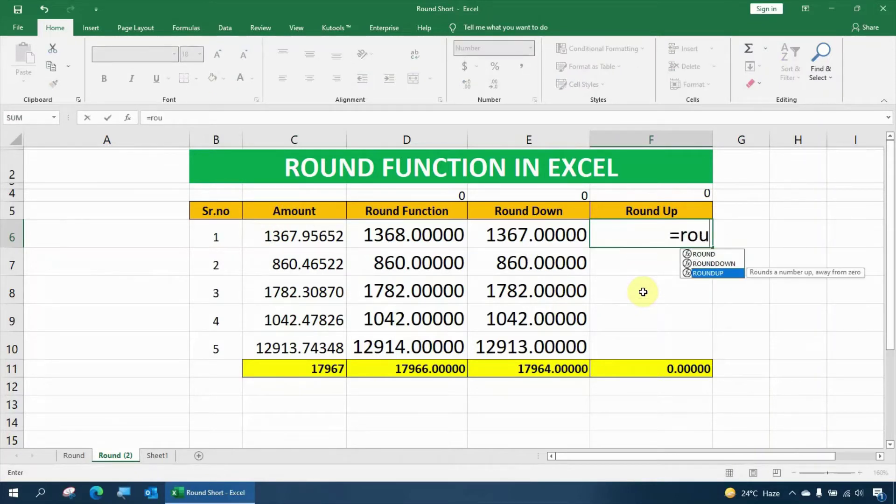
pyautogui.press('Tab')
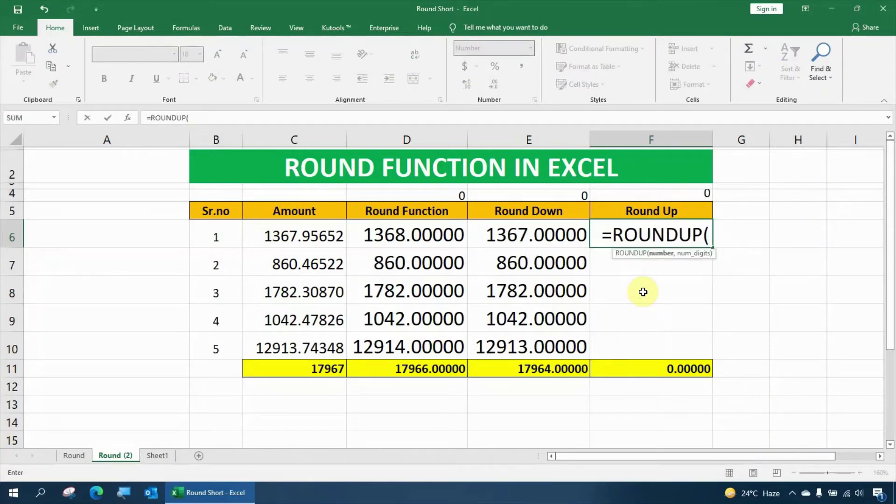
pyautogui.click(309, 234)
pyautogui.write(',')
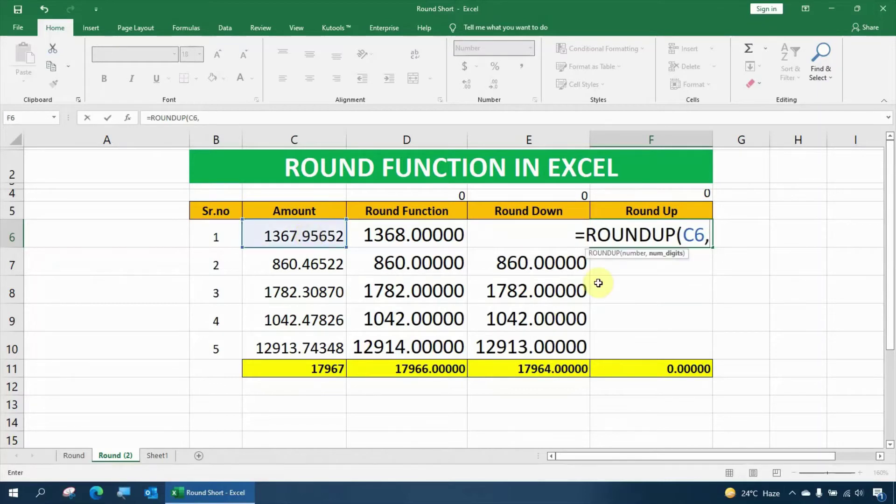
pyautogui.click(686, 194)
pyautogui.press('F4')
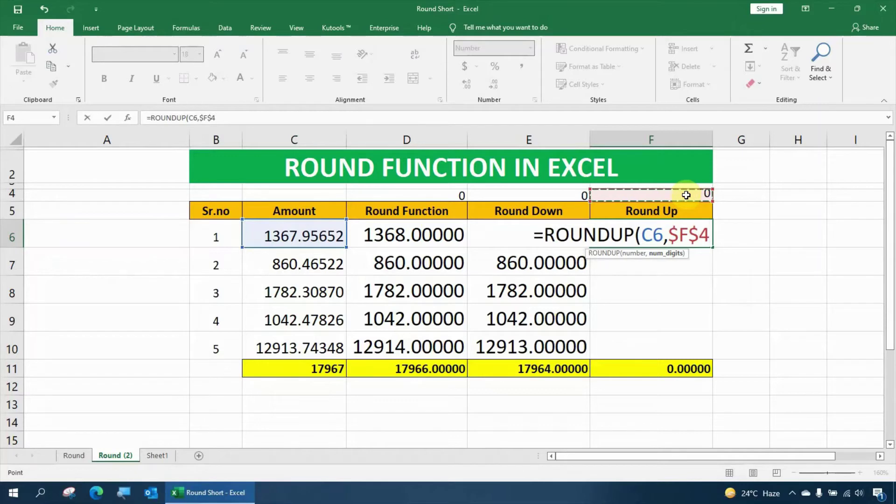
pyautogui.write(')')
pyautogui.press('Return')
# Fill the ROUNDUP formula from F6 down to F10 and compare the rounding formulas in D6, E6 and F6
pyautogui.click(662, 233)
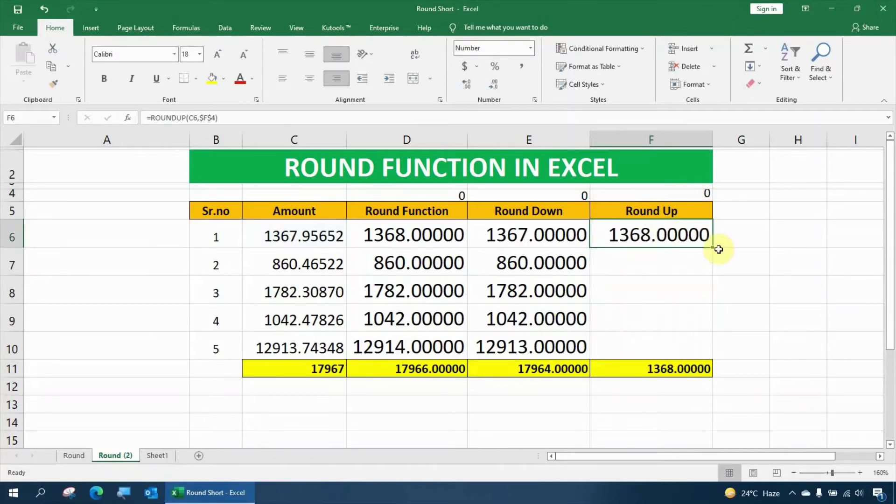
pyautogui.moveTo(712, 247); pyautogui.dragTo(710, 357)
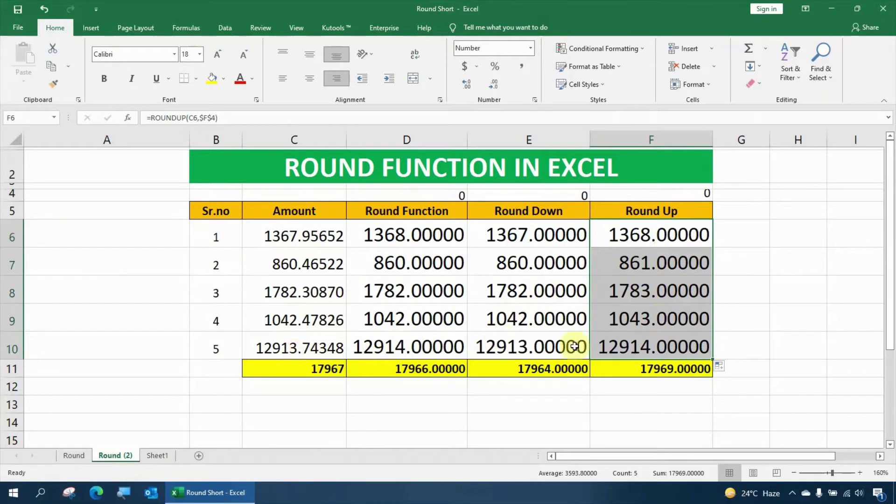
pyautogui.click(262, 237)
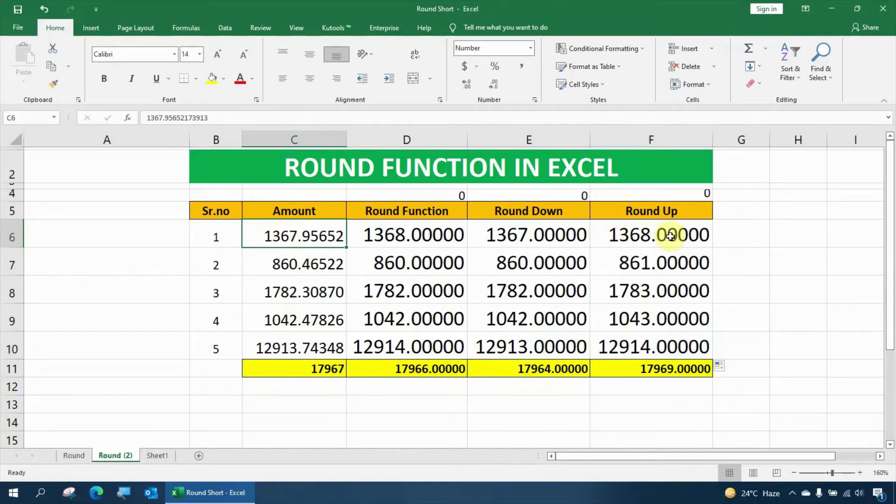
pyautogui.click(410, 236)
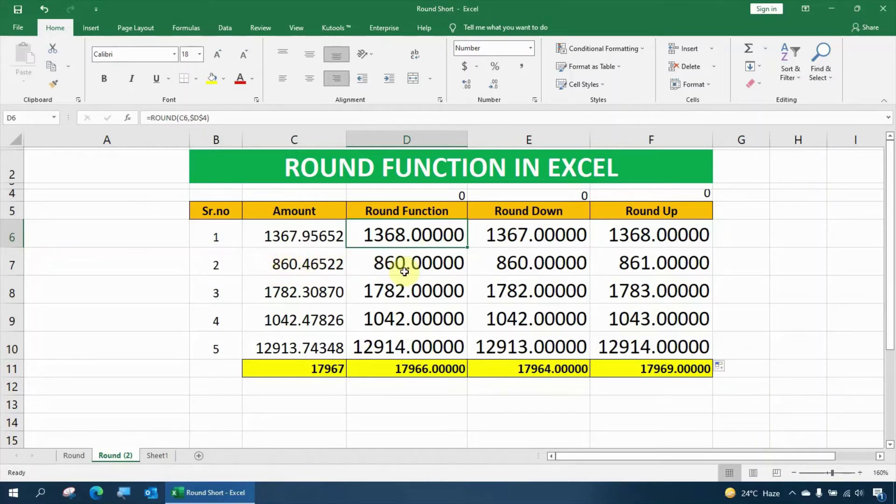
pyautogui.click(522, 230)
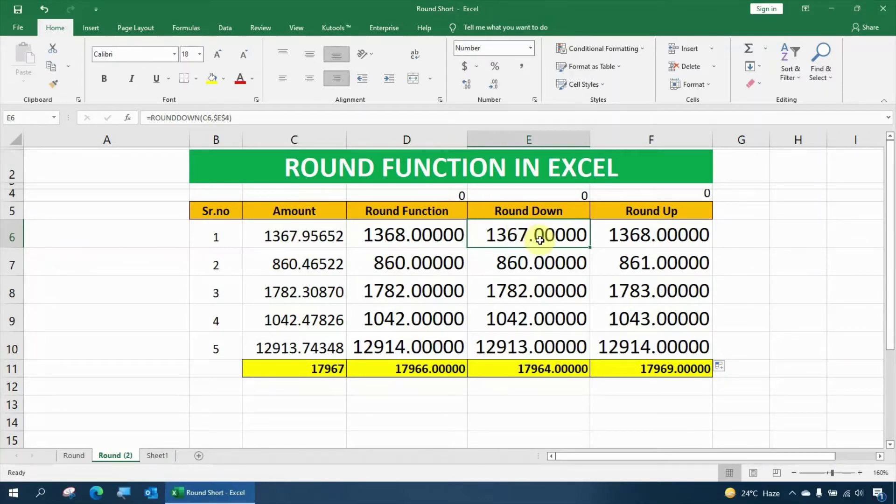
pyautogui.click(646, 234)
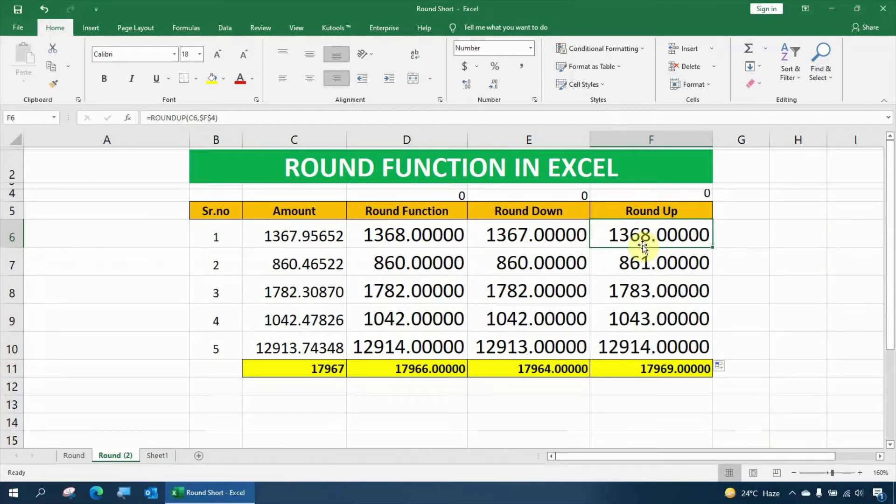
# Set the number of rounding digits in D4 to 1
pyautogui.click(432, 214)
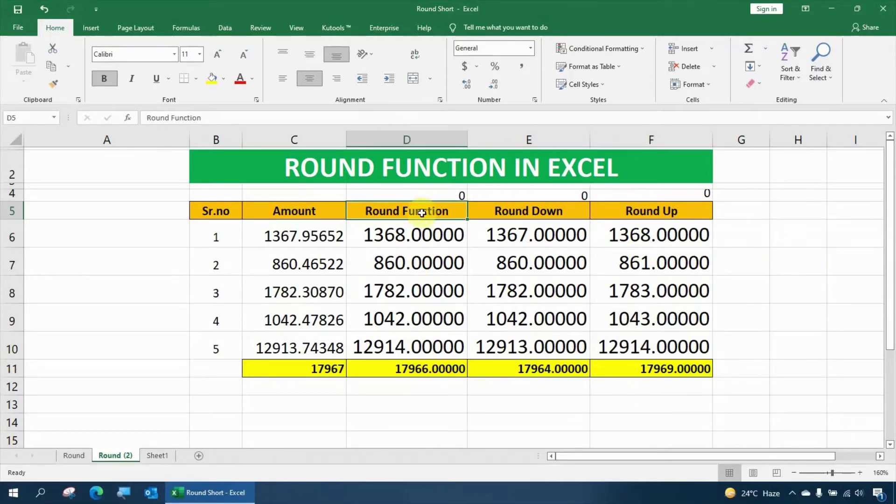
pyautogui.click(449, 197)
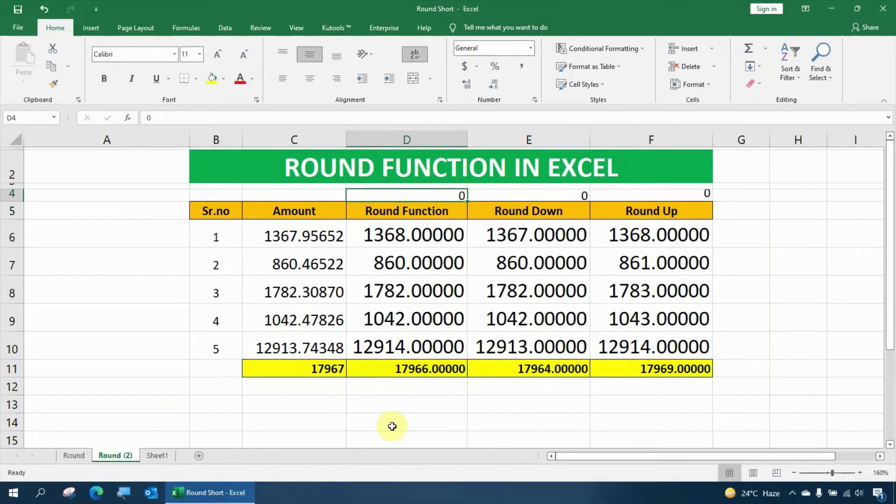
pyautogui.write('1')
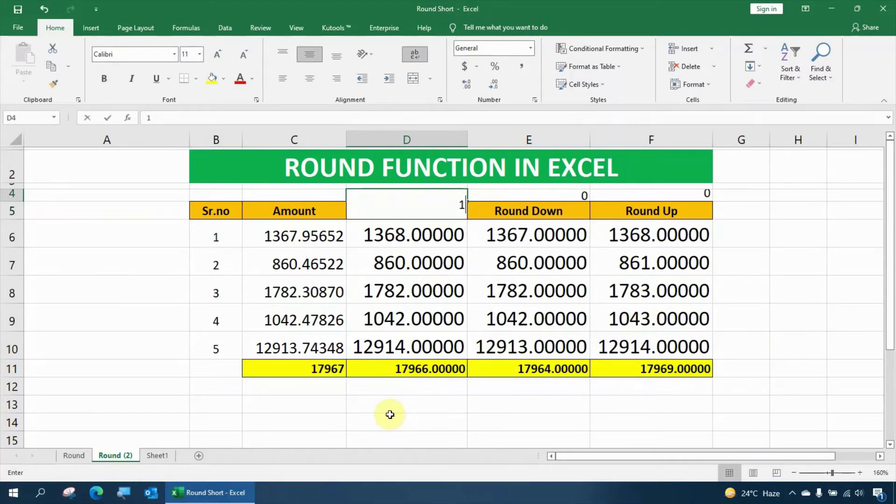
pyautogui.press('Return')
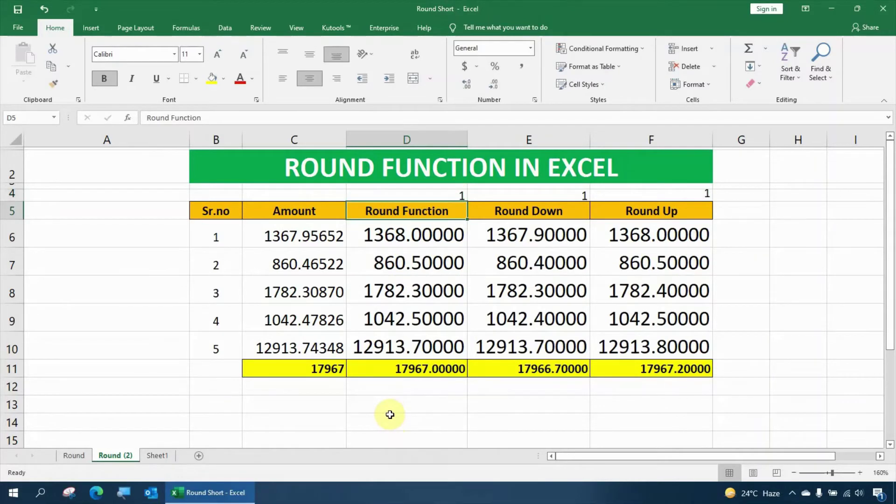
# Review the ROUND formula in D6, the amount in C7 and the cell references of the ROUNDDOWN formula in E6
pyautogui.click(415, 234)
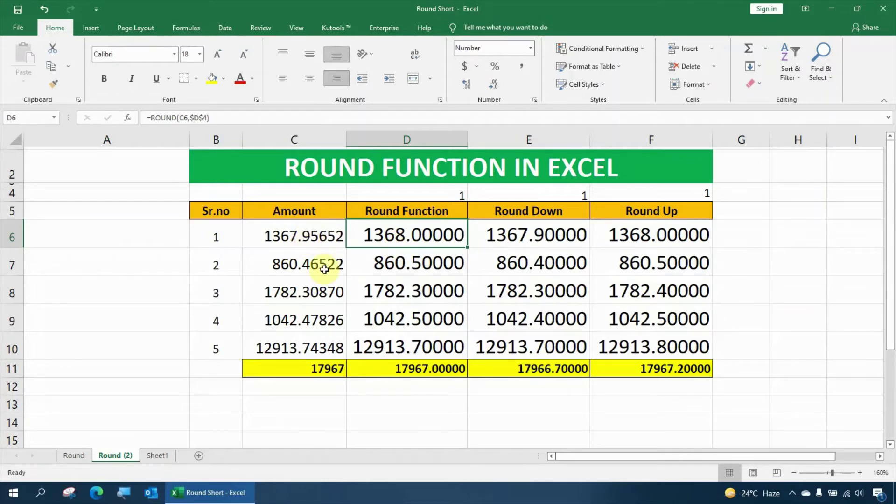
pyautogui.click(301, 271)
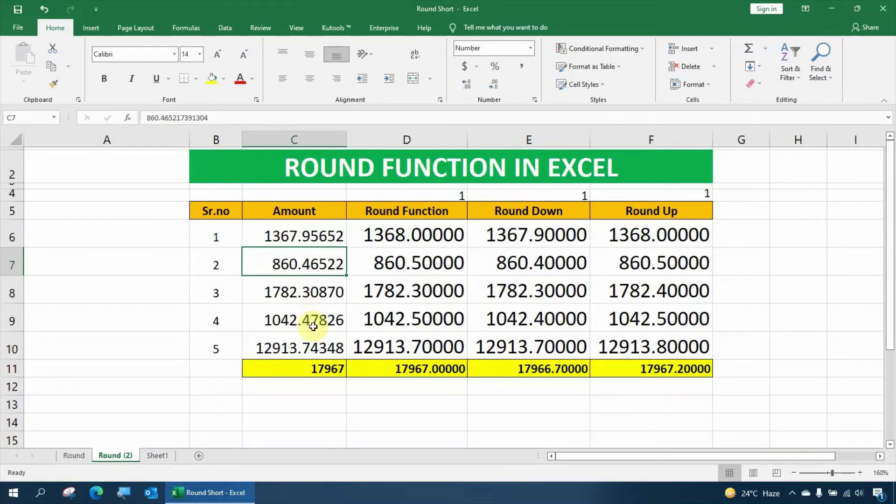
pyautogui.click(559, 237)
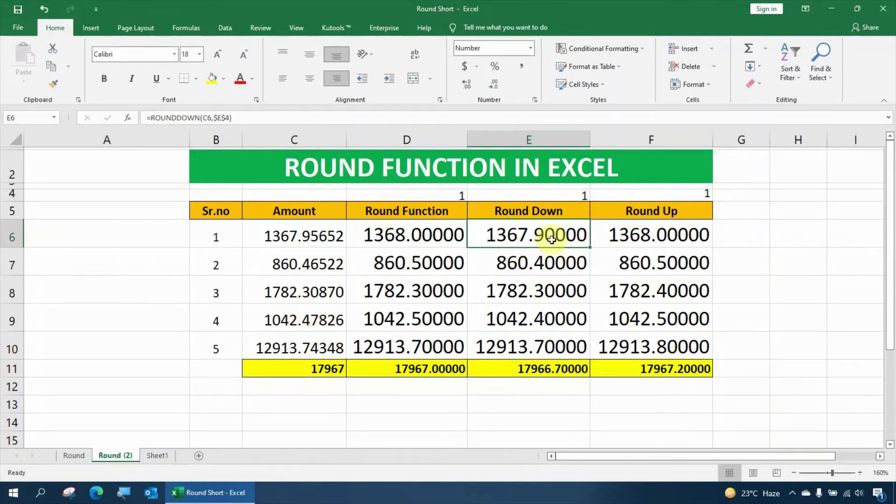
pyautogui.doubleClick(550, 236)
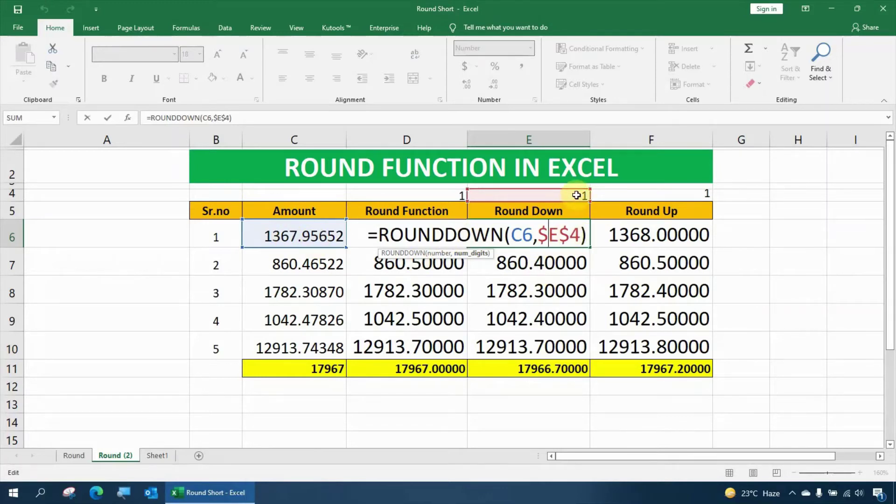
pyautogui.press('Return')
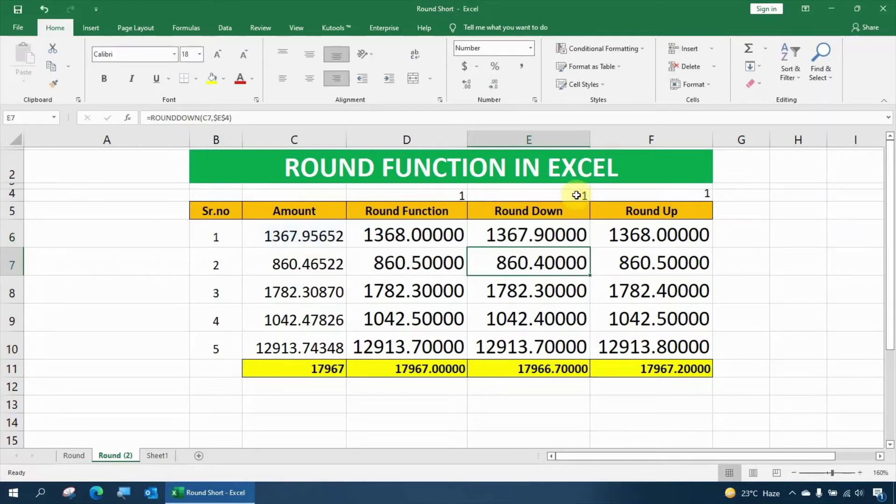
# Compare the amounts in C6 and C7 with the ROUNDDOWN result in E6 and the ROUNDUP result in F6
pyautogui.click(298, 242)
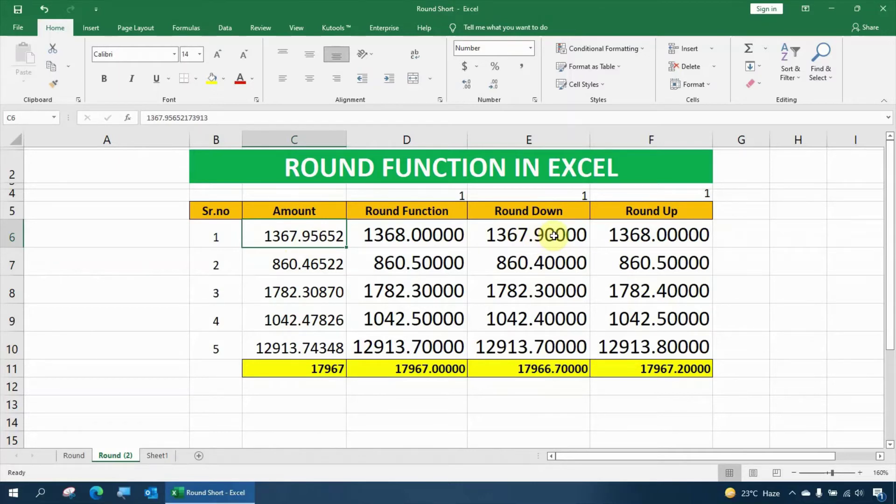
pyautogui.click(298, 262)
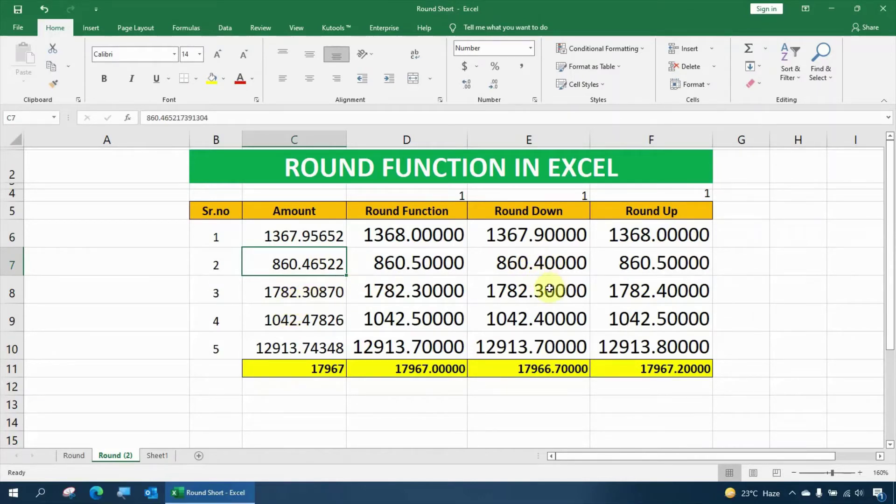
pyautogui.click(526, 236)
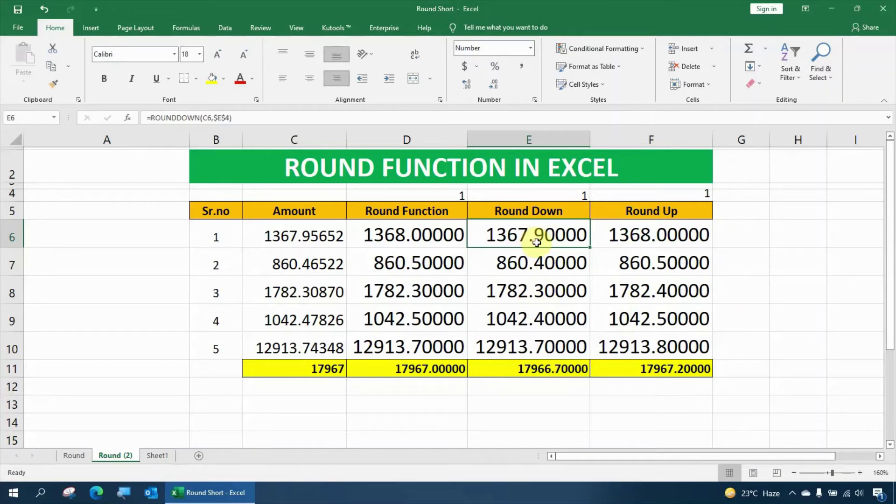
pyautogui.click(632, 233)
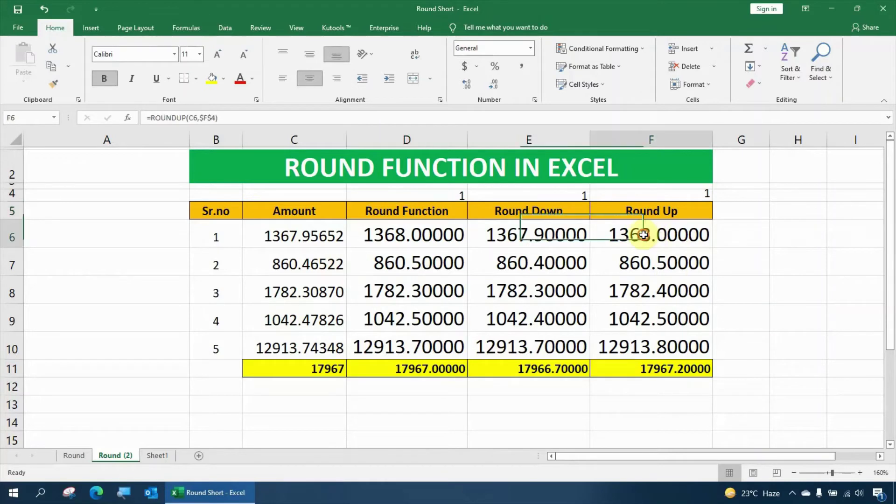
# Set the number of rounding digits in D4 to 2 and compare the amount in C6 with its ROUNDDOWN and ROUNDUP results
pyautogui.click(452, 198)
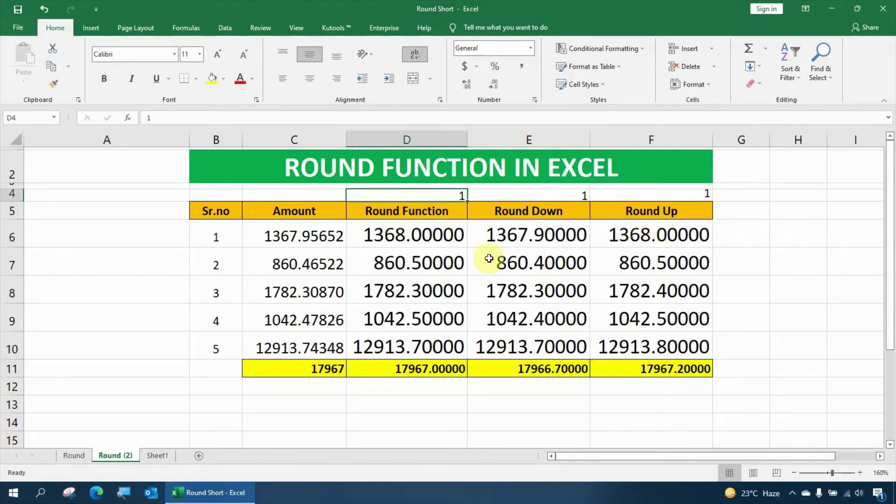
pyautogui.write('2')
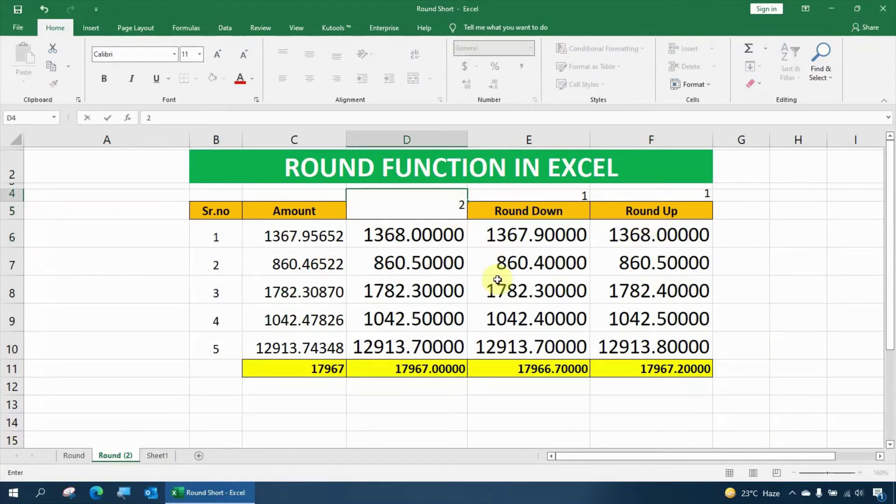
pyautogui.press('Return')
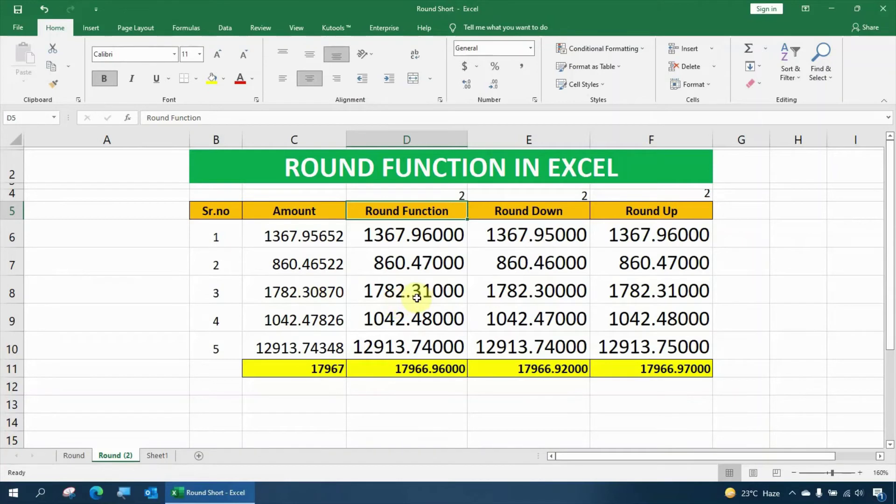
pyautogui.click(528, 237)
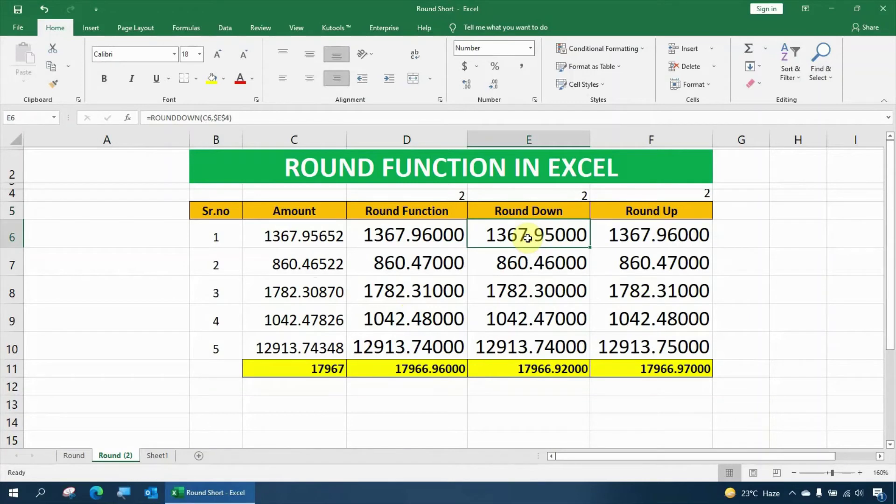
pyautogui.click(293, 239)
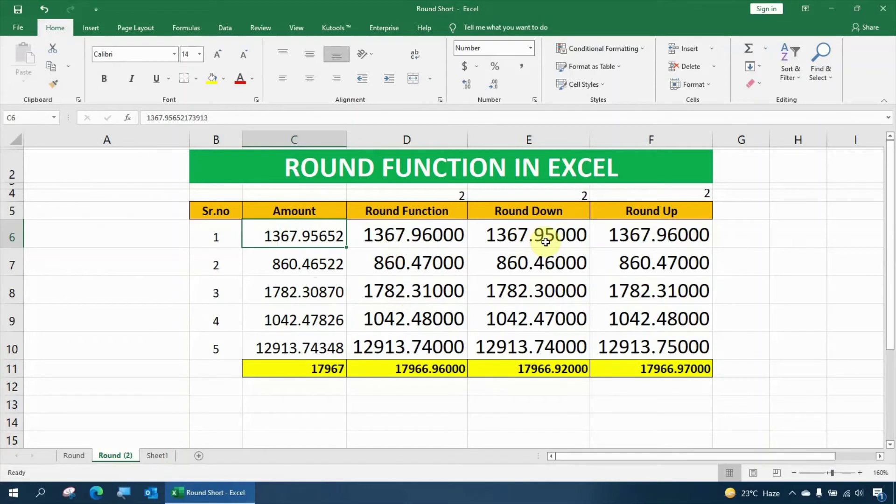
pyautogui.click(673, 239)
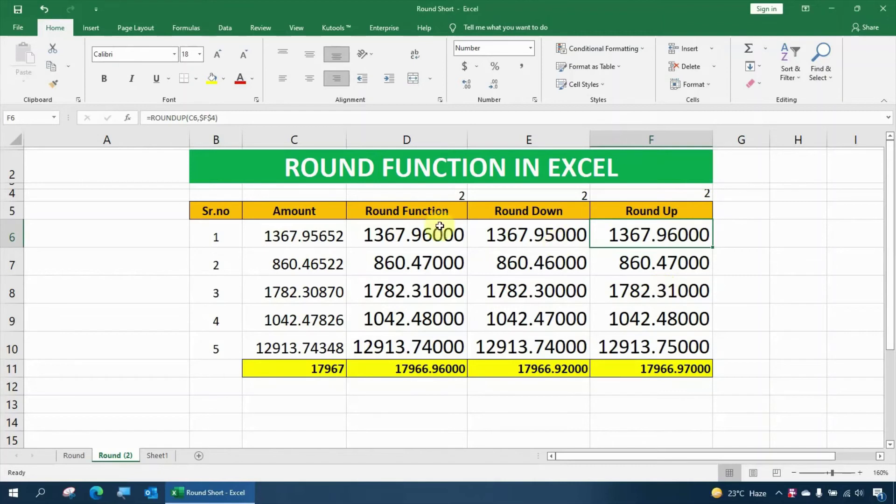
# Set the number of rounding digits in D4 to -1 and compare the rounding formulas in D6, E6 and F6
pyautogui.click(443, 193)
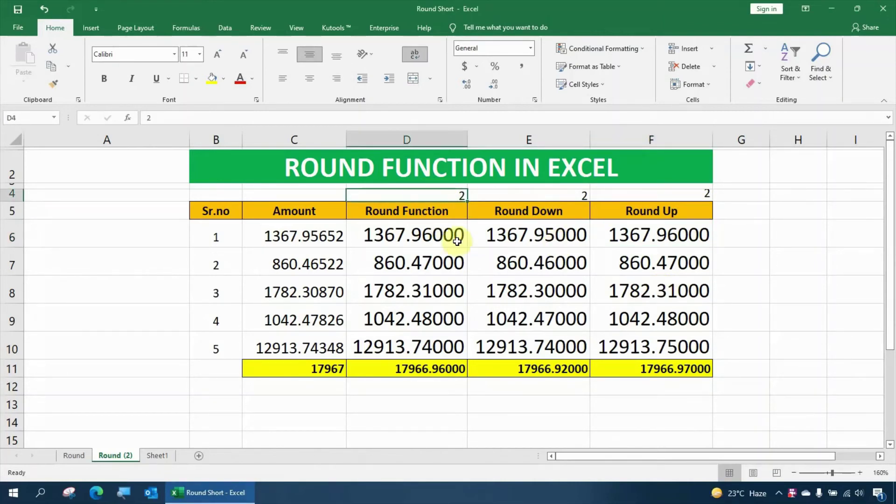
pyautogui.click(431, 217)
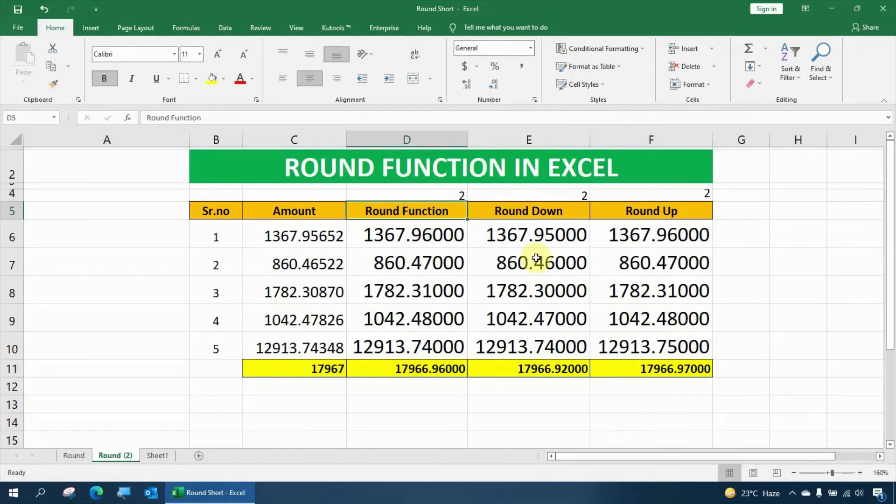
pyautogui.click(442, 196)
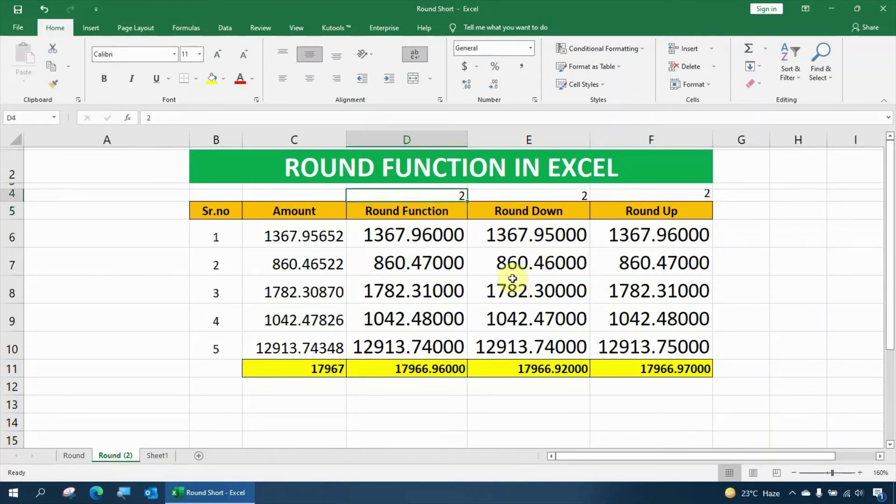
pyautogui.write('-1')
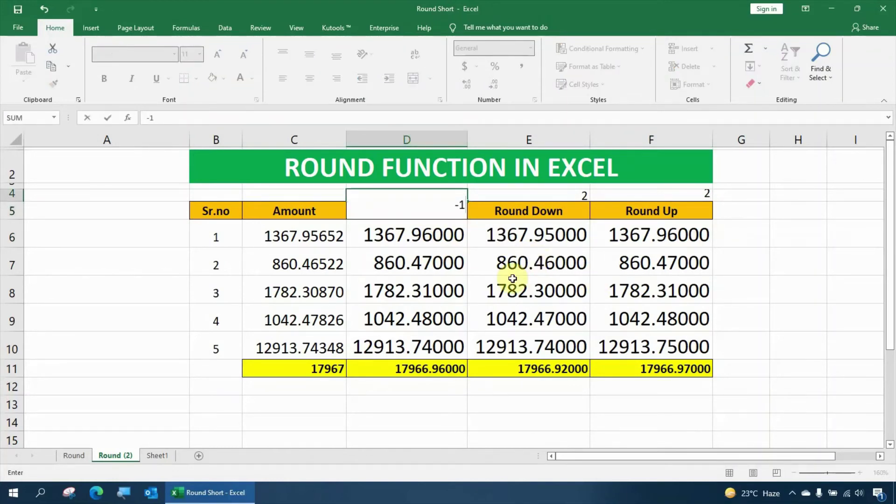
pyautogui.press('Return')
pyautogui.click(422, 234)
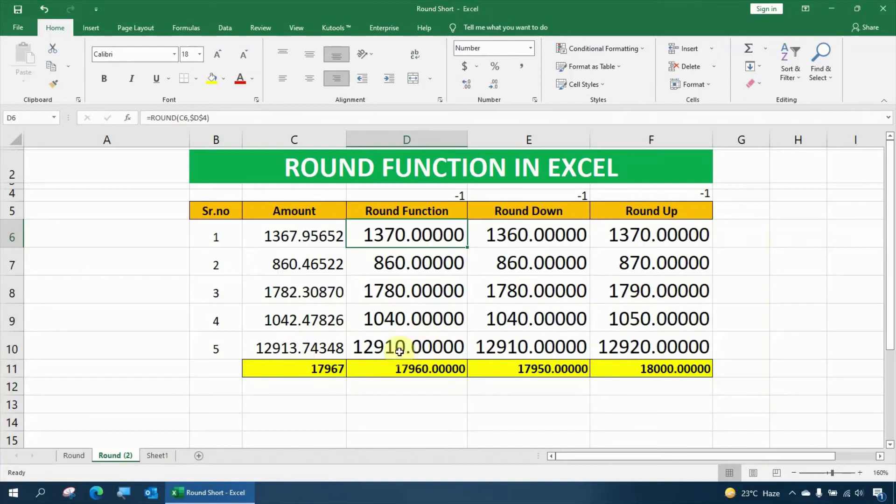
pyautogui.click(539, 237)
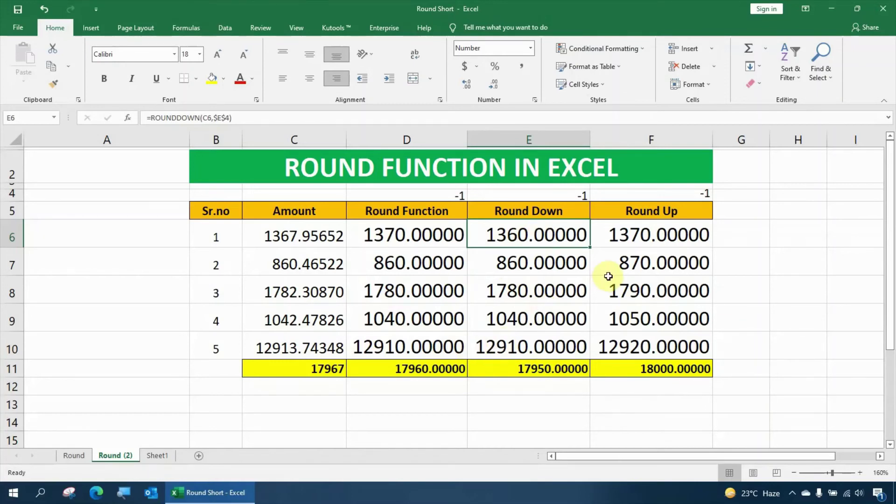
pyautogui.click(659, 236)
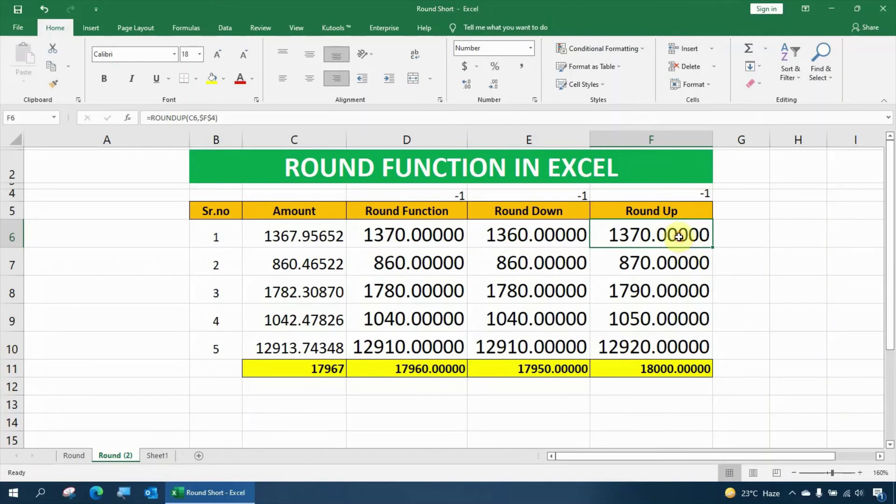
# Set the number of rounding digits in D4 to -2 and compare the ROUND, ROUNDDOWN and ROUNDUP results for the first amount
pyautogui.click(455, 196)
pyautogui.write('-2')
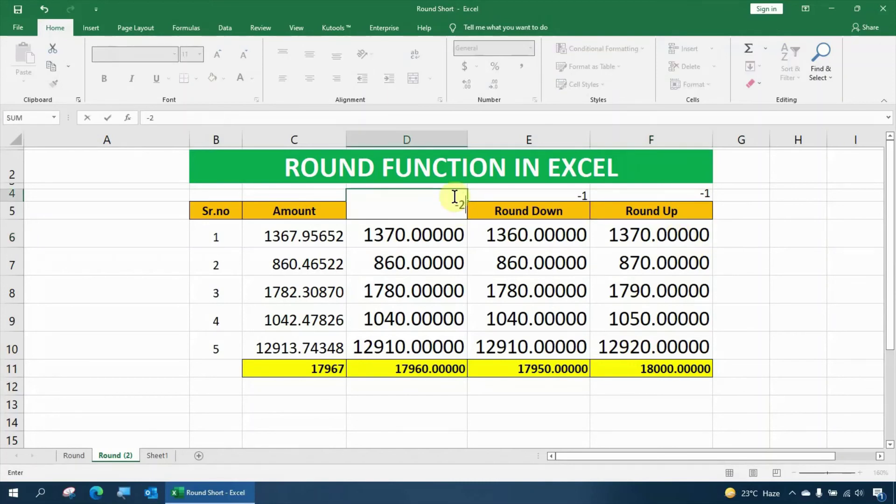
pyautogui.press('Return')
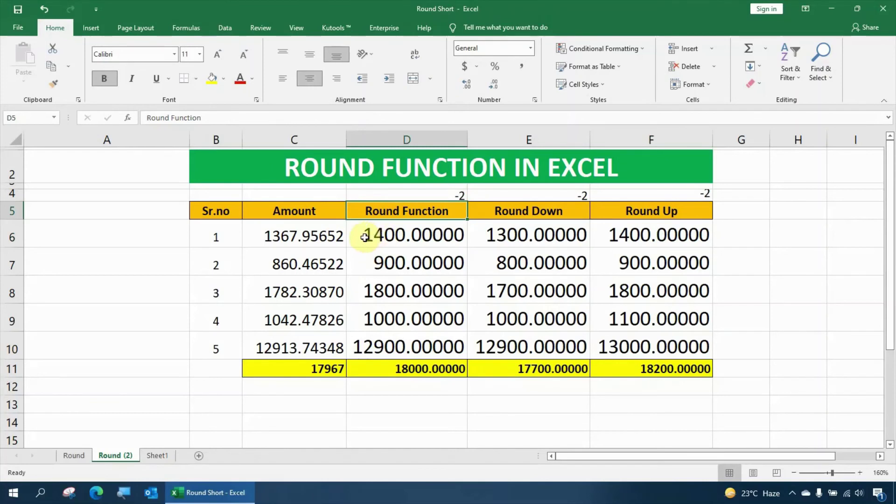
pyautogui.click(367, 234)
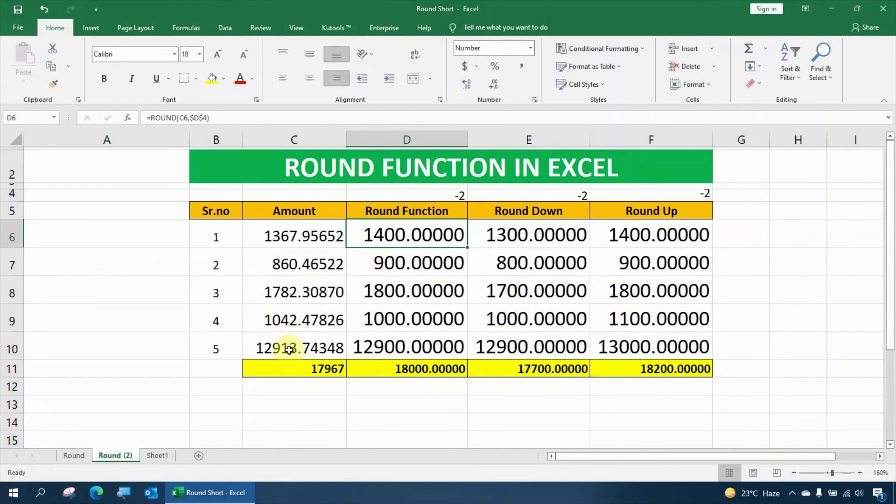
pyautogui.click(546, 236)
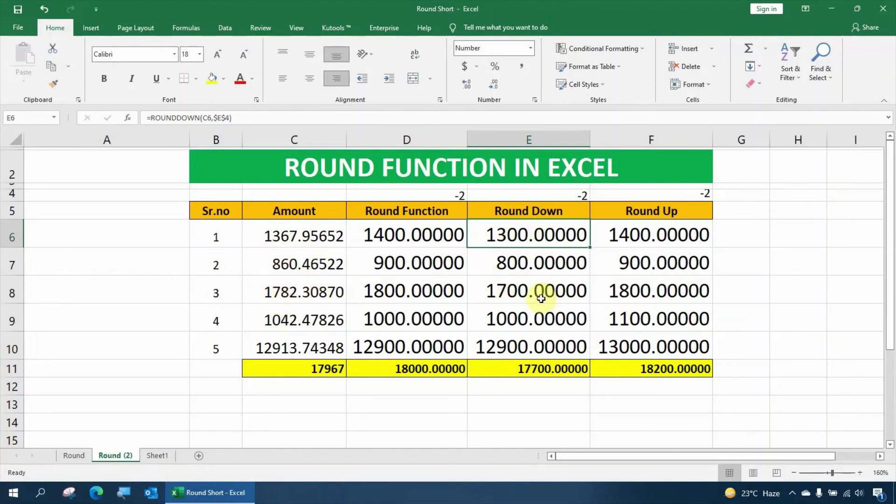
pyautogui.click(652, 242)
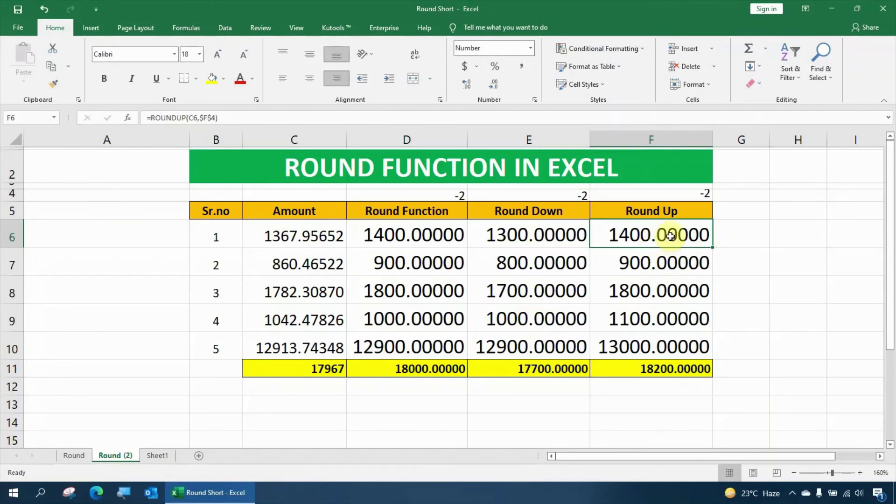